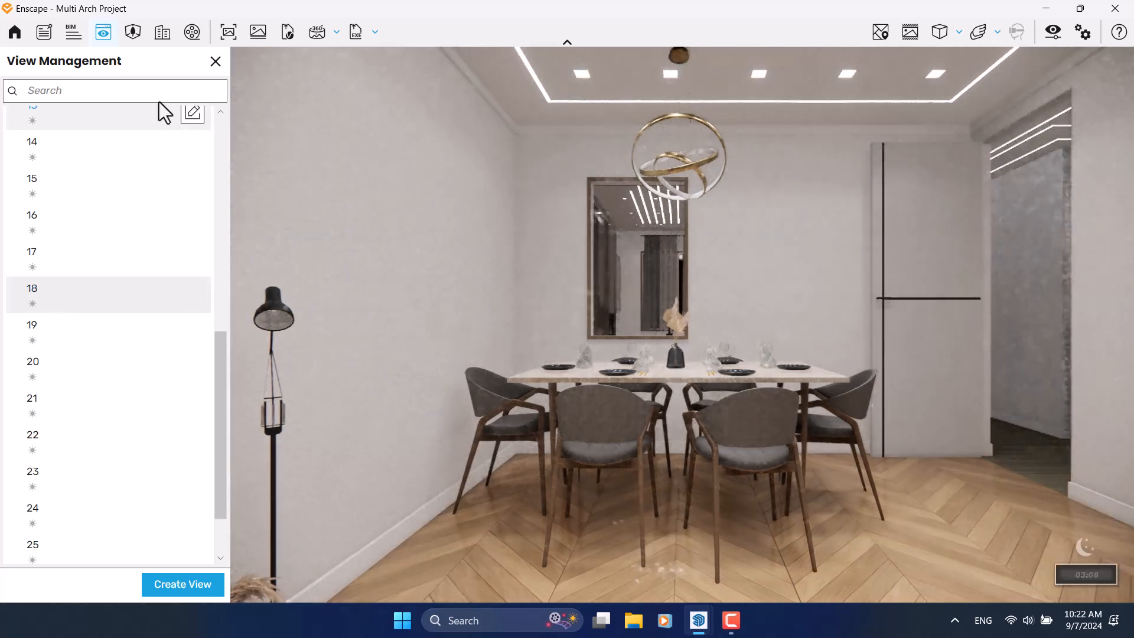
# Step: Close the saved views list and turn on the safe frame for the dining room view
pyautogui.click(215, 63)
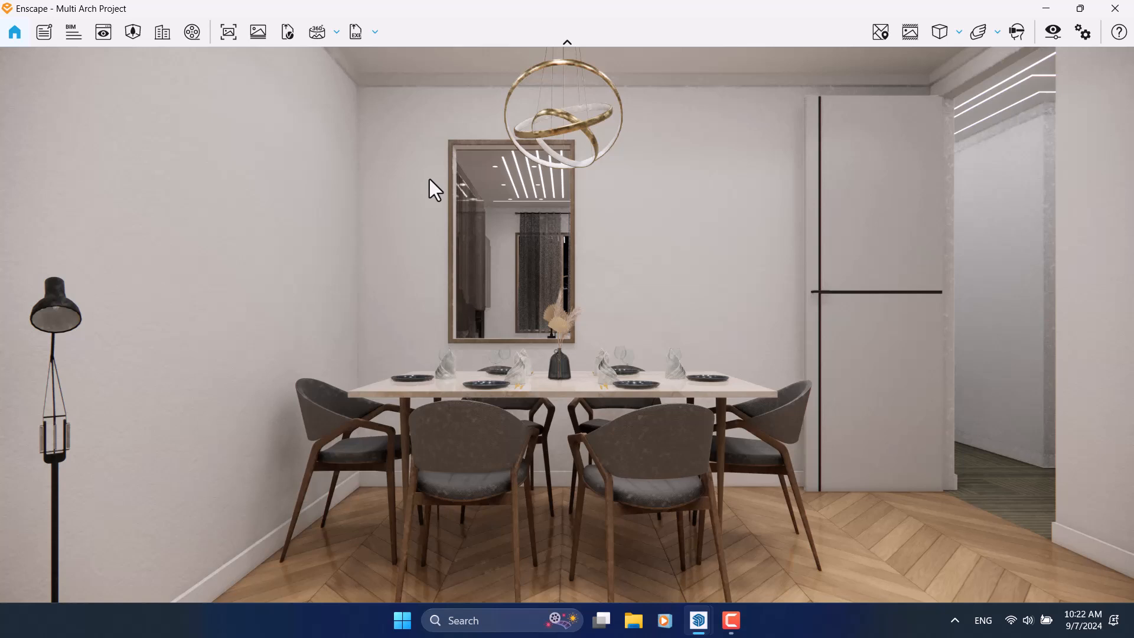
pyautogui.click(914, 40)
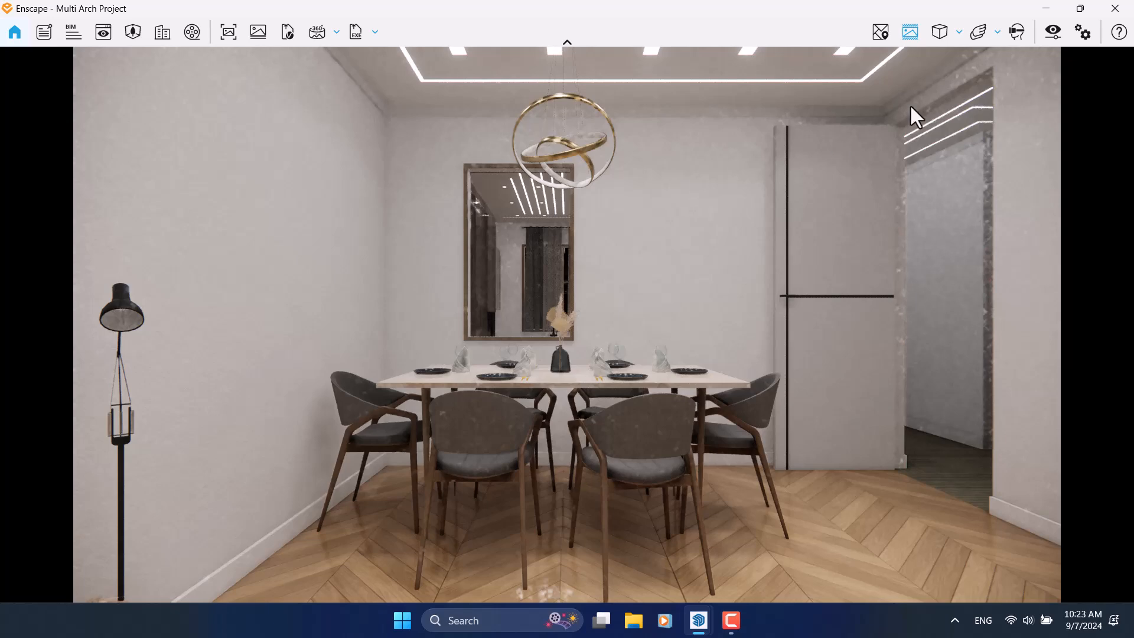
# Step: Open the visual settings beside the dining room view and set the outlines to 9%
pyautogui.click(1053, 33)
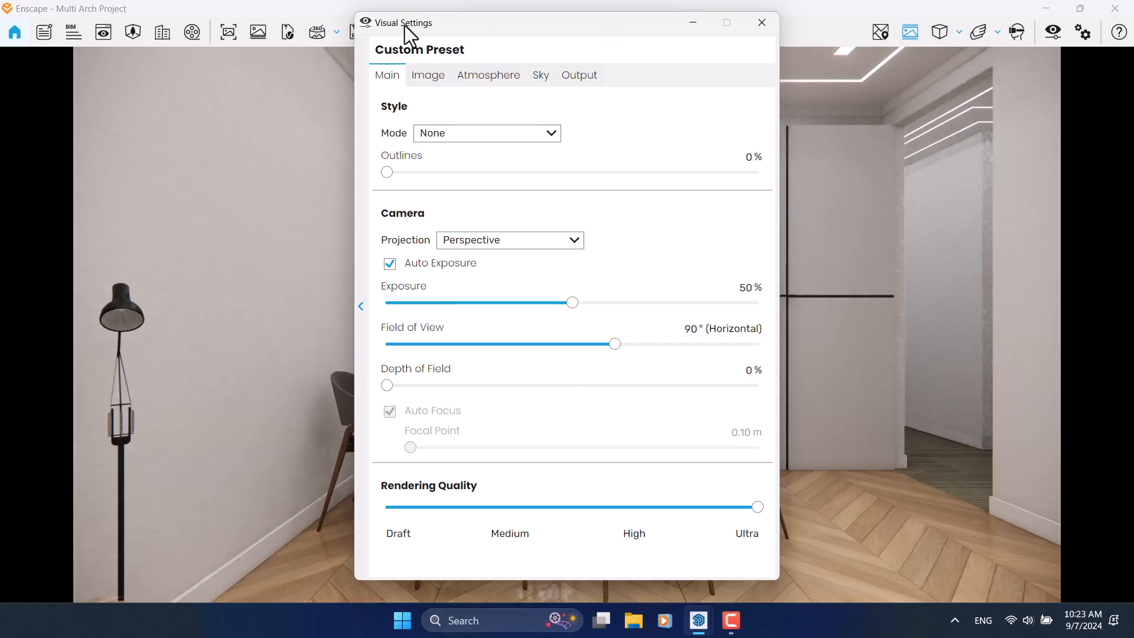
pyautogui.moveTo(482, 21); pyautogui.dragTo(187, 33)
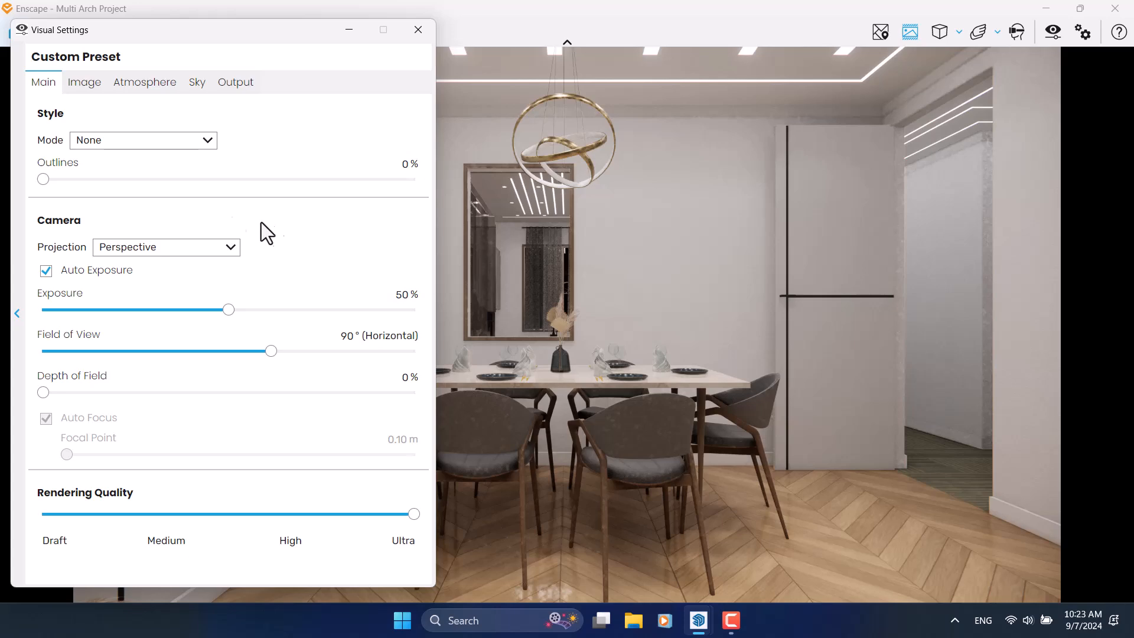
pyautogui.click(408, 167)
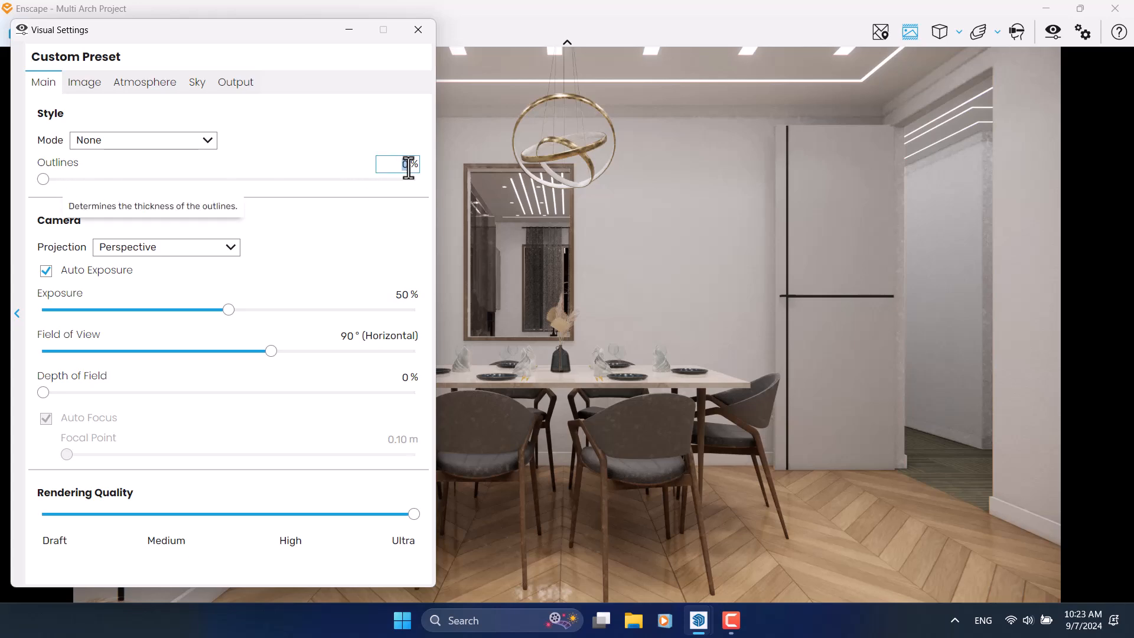
pyautogui.write('9')
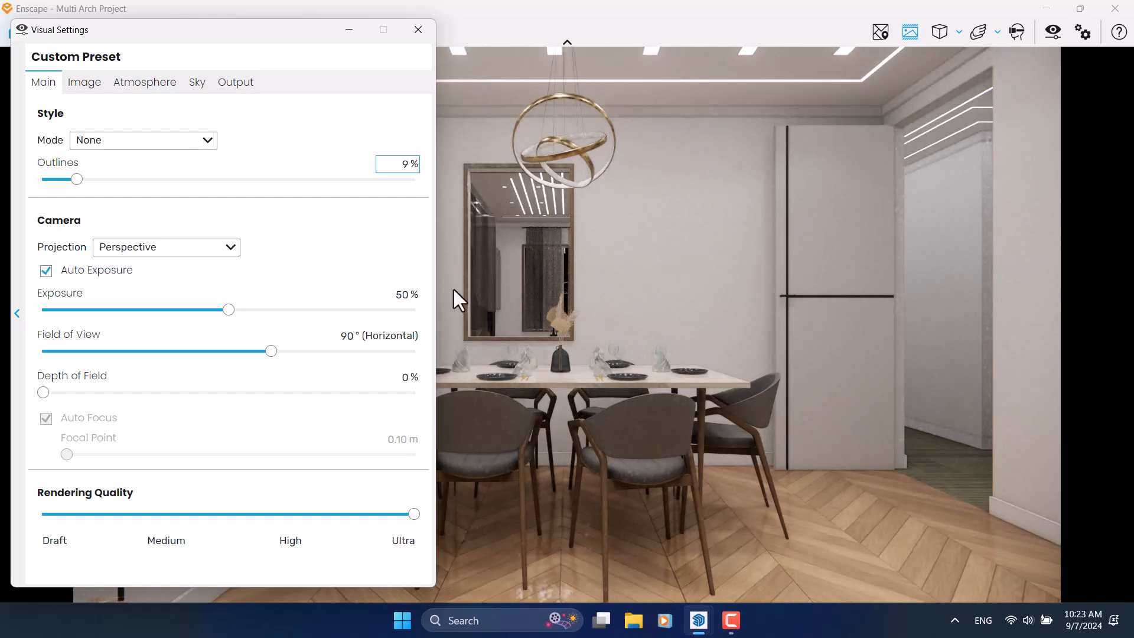
# Step: Set the camera's exposure to 59% and its horizontal field of view to 83°
pyautogui.moveTo(350, 309)
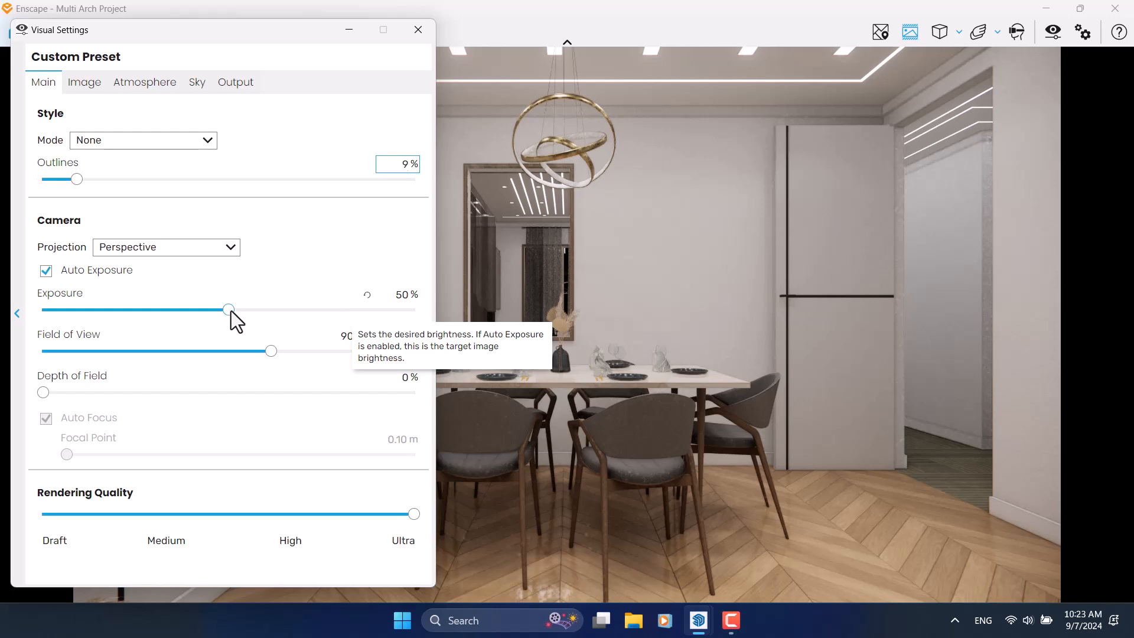
pyautogui.moveTo(232, 311); pyautogui.dragTo(264, 312)
pyautogui.doubleClick(396, 294)
pyautogui.write('59')
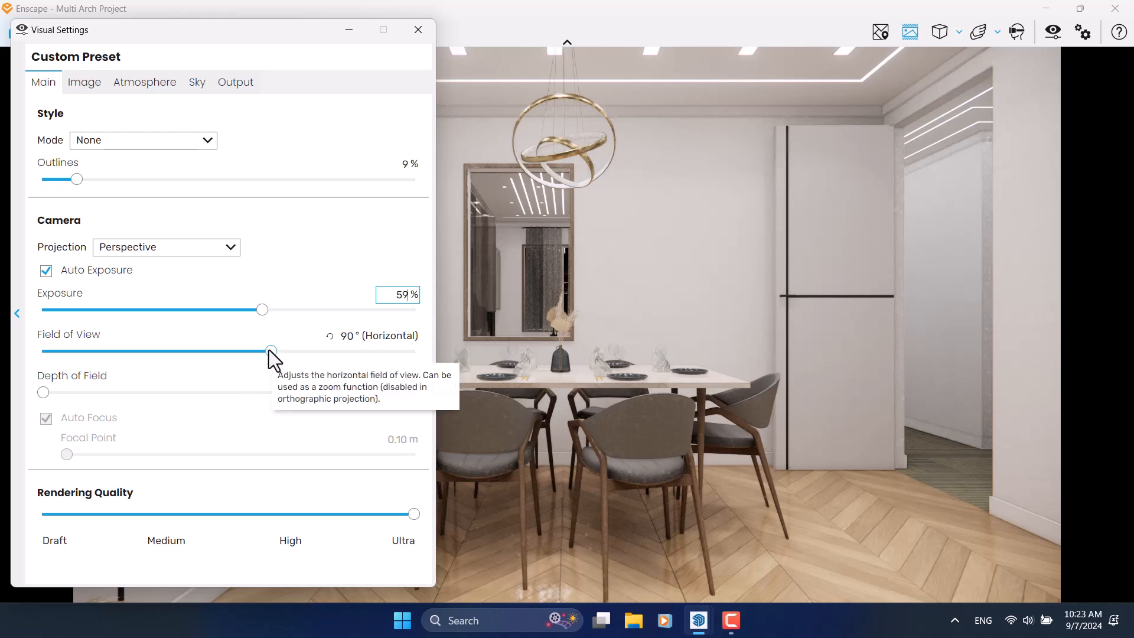
pyautogui.moveTo(270, 349); pyautogui.dragTo(224, 345)
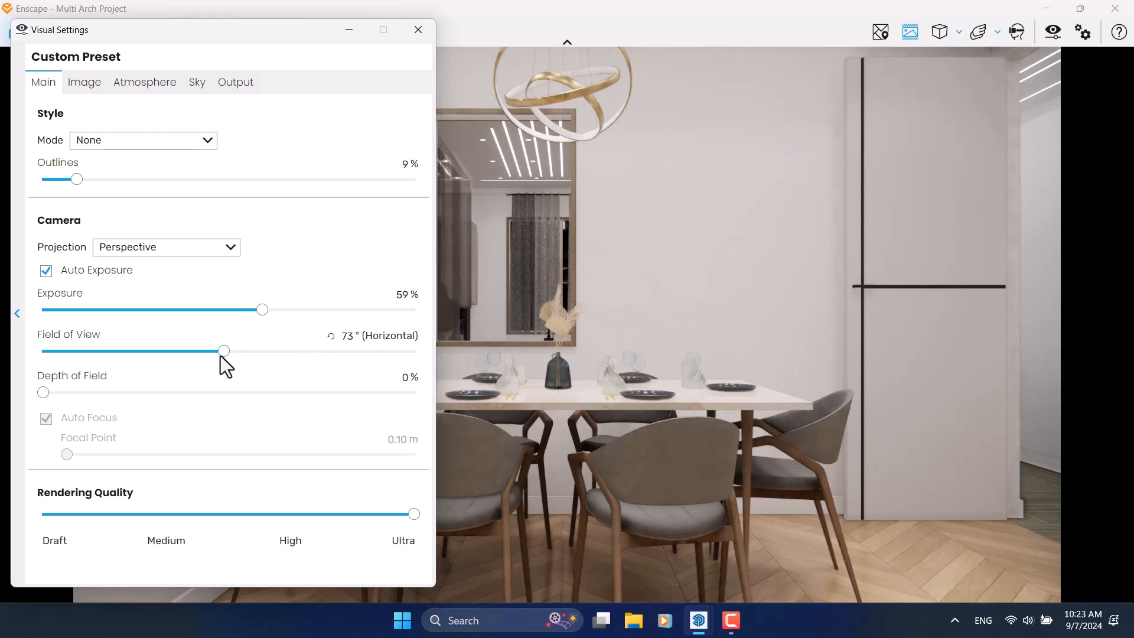
pyautogui.moveTo(226, 351); pyautogui.dragTo(250, 352)
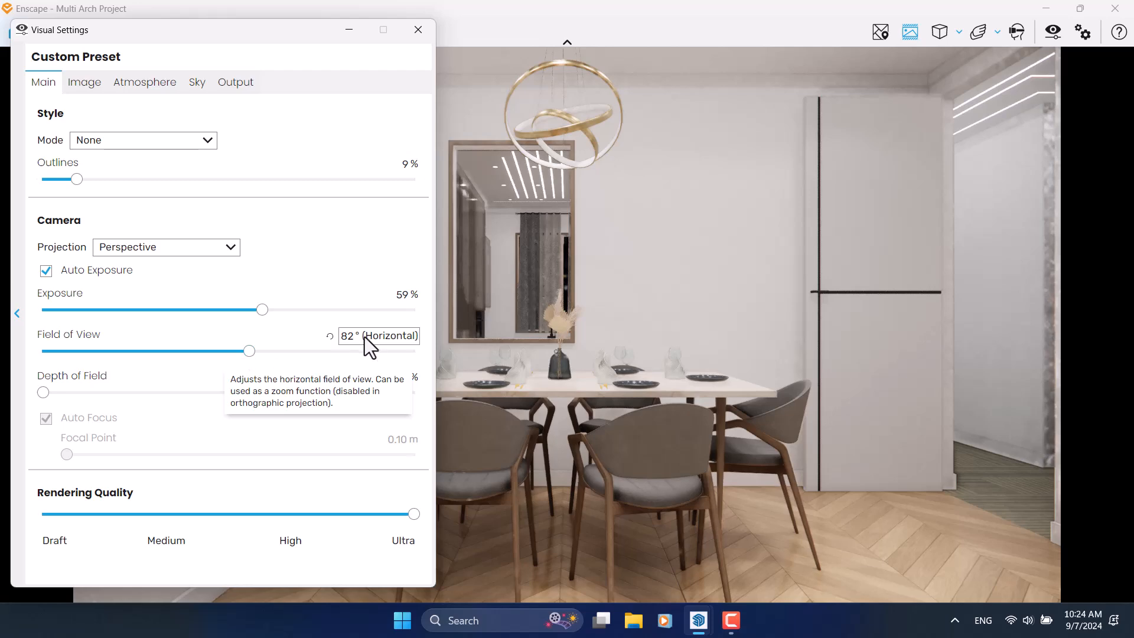
pyautogui.doubleClick(349, 335)
pyautogui.write('83')
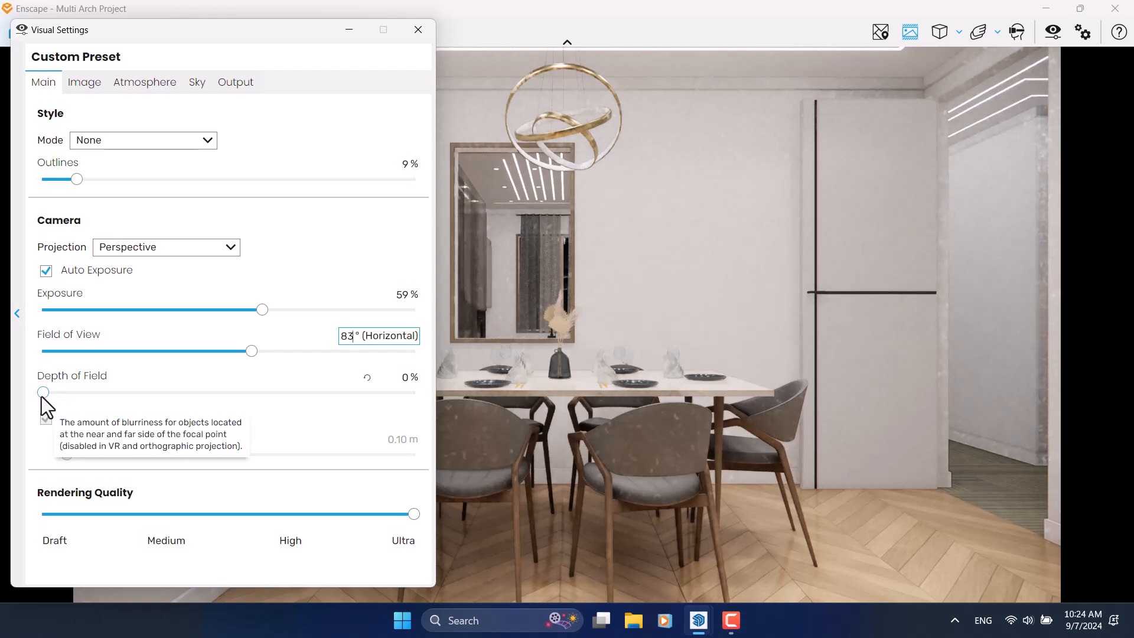
# Step: Set the depth of field to 9% with auto focus off and the focal point at 2.59 m
pyautogui.moveTo(43, 394); pyautogui.dragTo(171, 396)
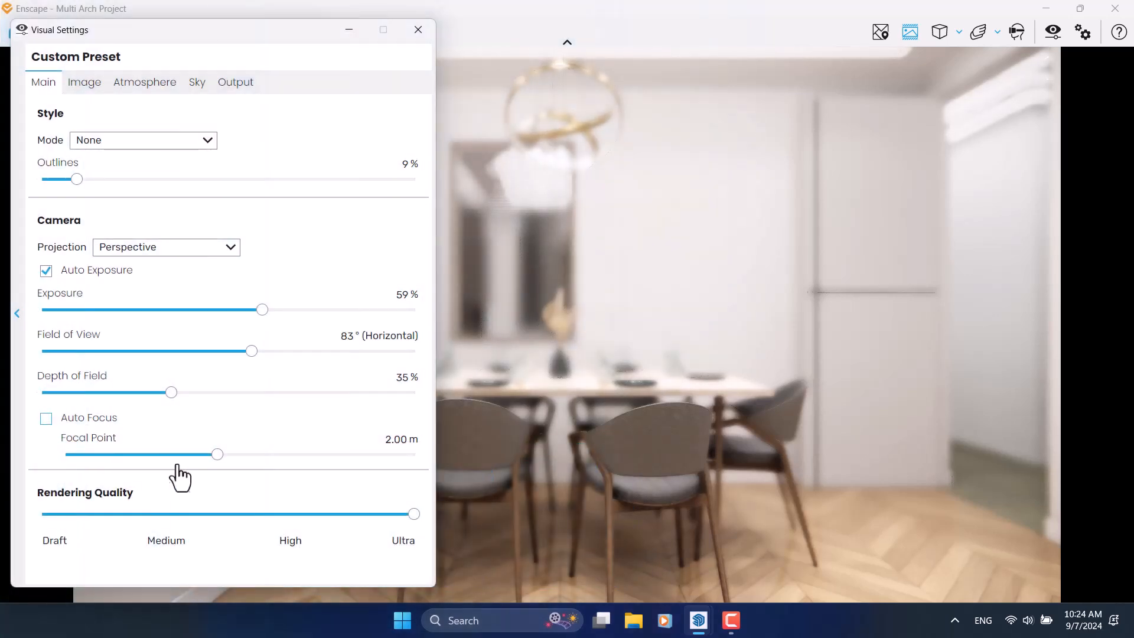
pyautogui.moveTo(217, 455)
pyautogui.mouseDown()
pyautogui.moveTo(181, 456)
pyautogui.moveTo(230, 446)
pyautogui.mouseUp()
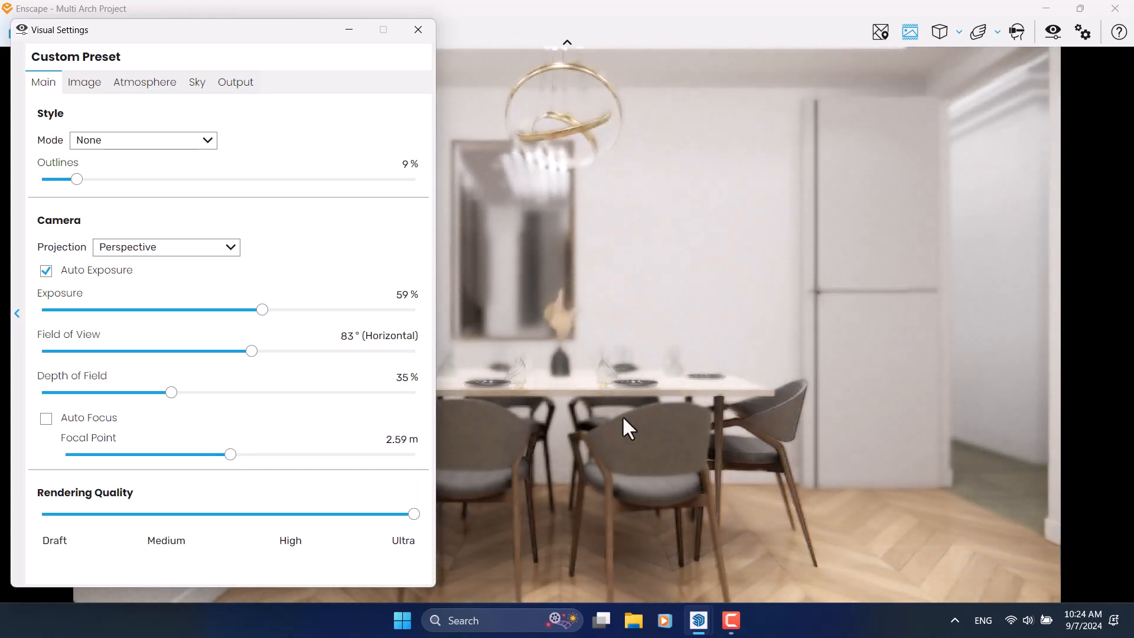
pyautogui.moveTo(384, 438); pyautogui.dragTo(425, 443)
pyautogui.write('2.59')
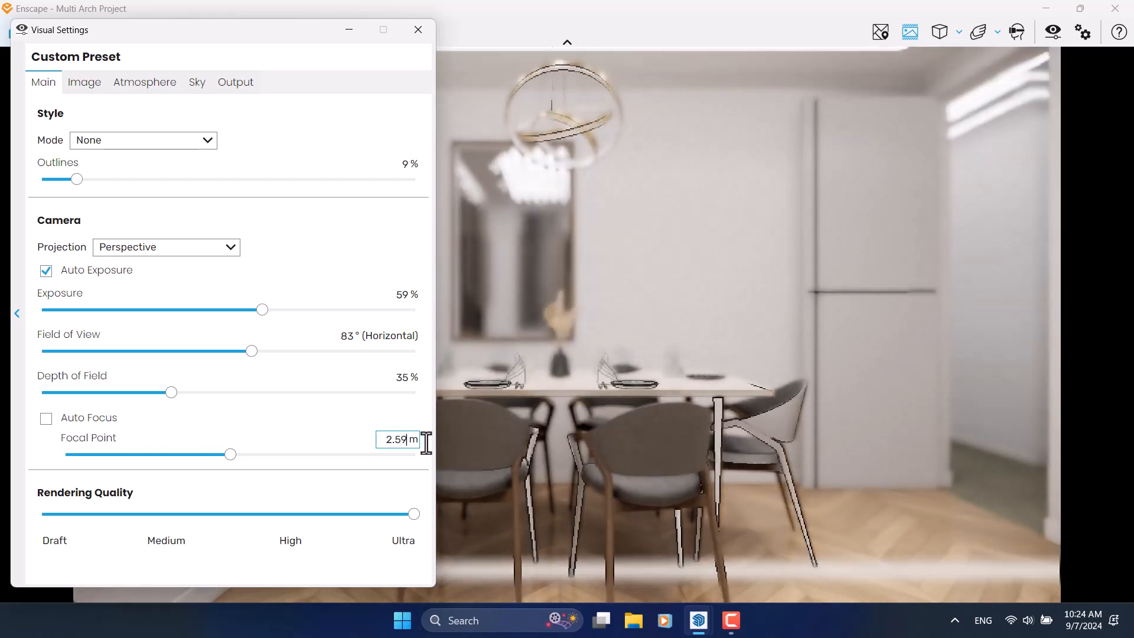
pyautogui.moveTo(398, 380); pyautogui.dragTo(438, 378)
pyautogui.write('9')
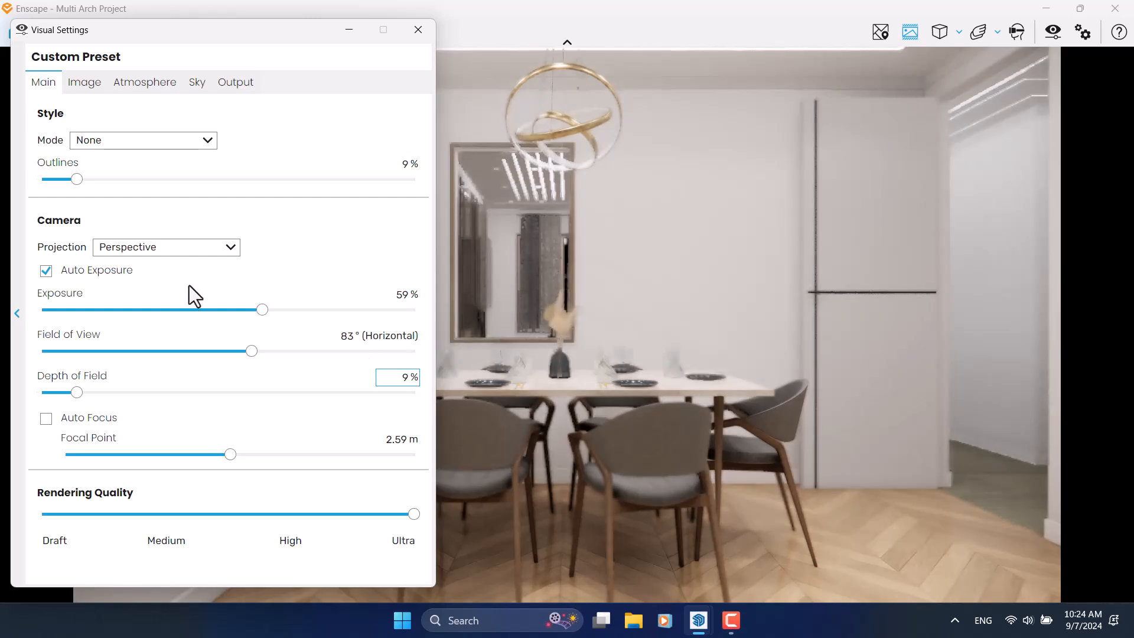
# Step: Set the image saturation to 135%, keeping auto contrast enabled
pyautogui.click(83, 85)
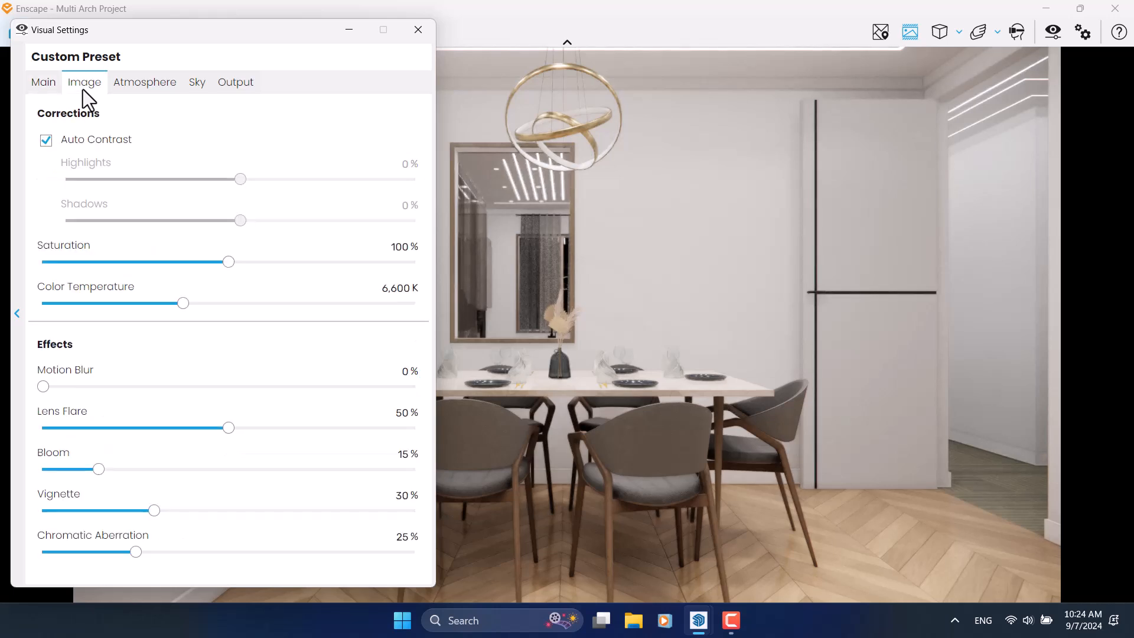
pyautogui.click(56, 141)
pyautogui.click(62, 144)
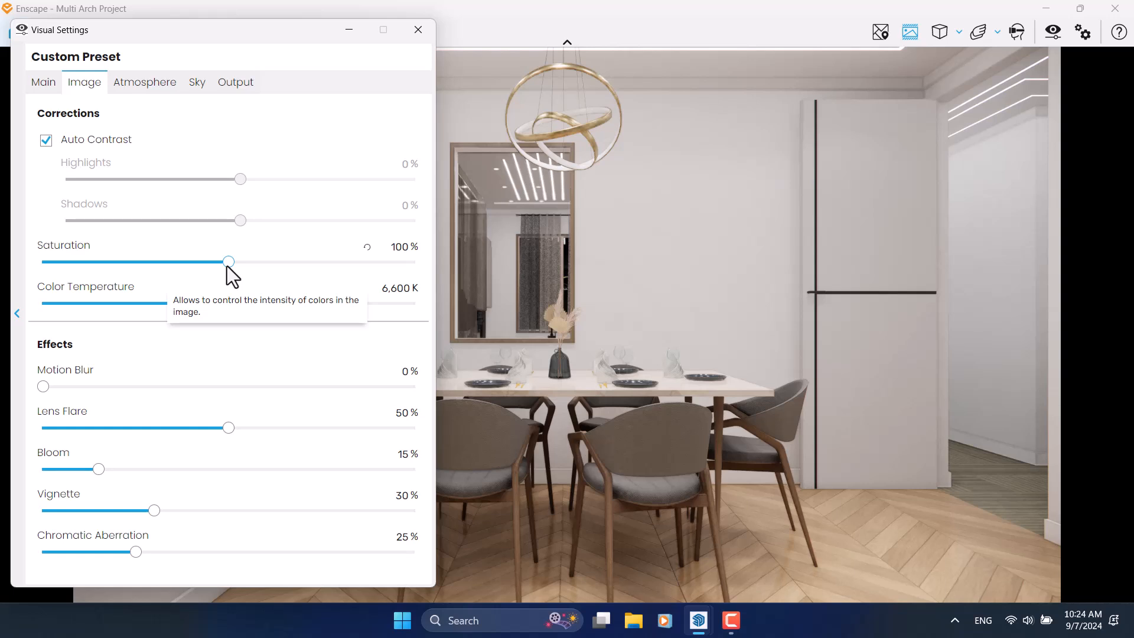
pyautogui.moveTo(228, 266); pyautogui.dragTo(274, 265)
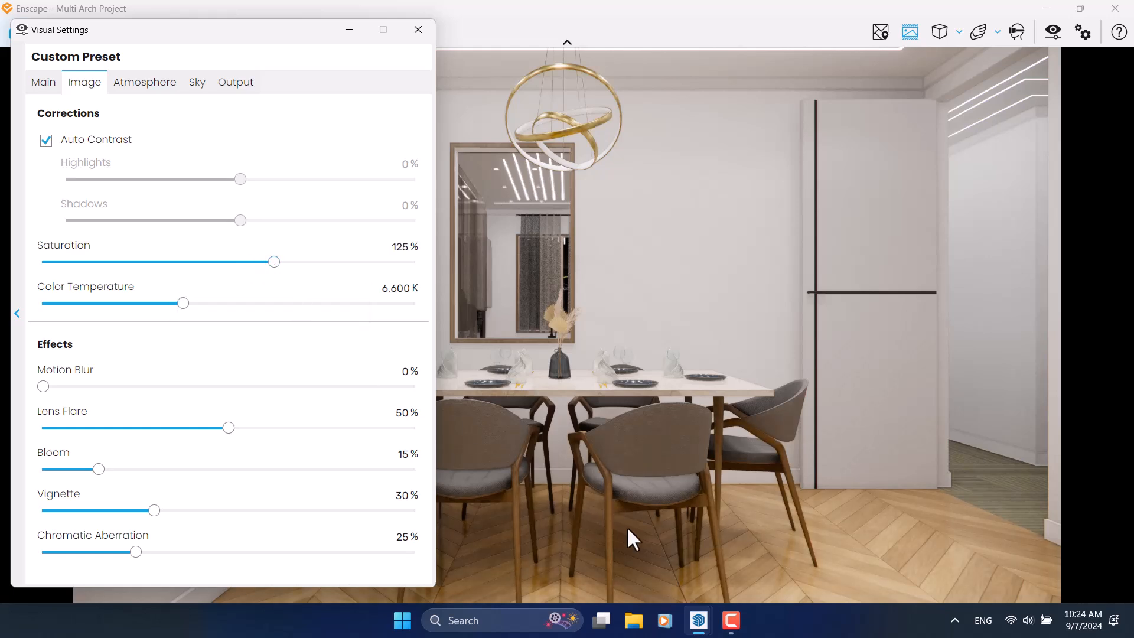
pyautogui.moveTo(276, 262); pyautogui.dragTo(296, 262)
pyautogui.doubleClick(390, 245)
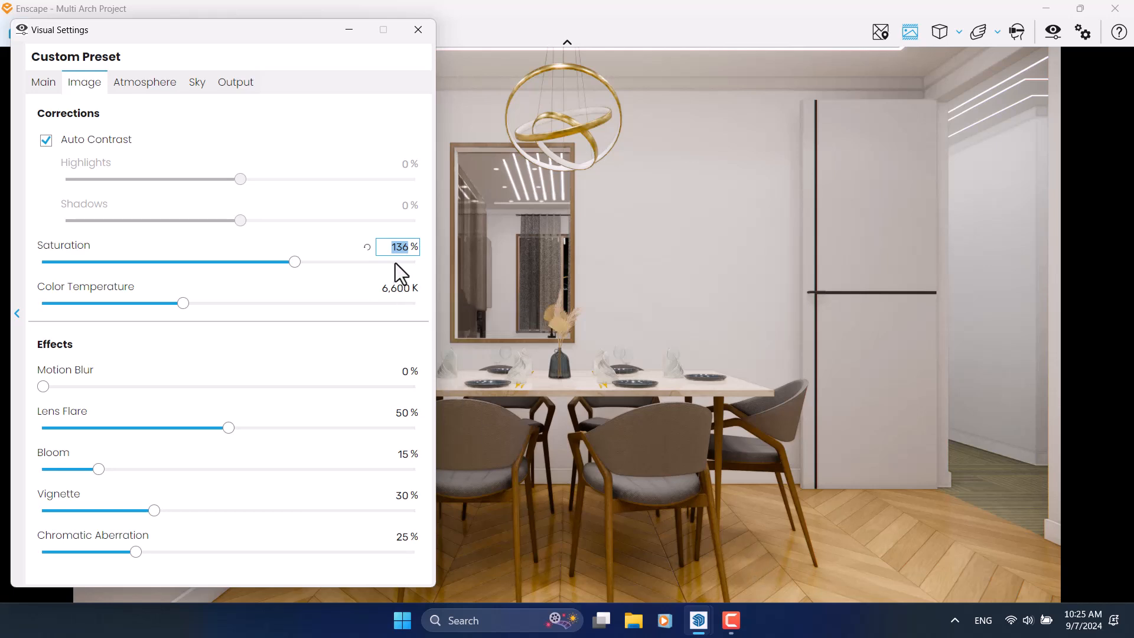
pyautogui.write('135')
# Step: Set the image's color temperature to 4,900 K for a warmer tone
pyautogui.moveTo(185, 304); pyautogui.dragTo(140, 304)
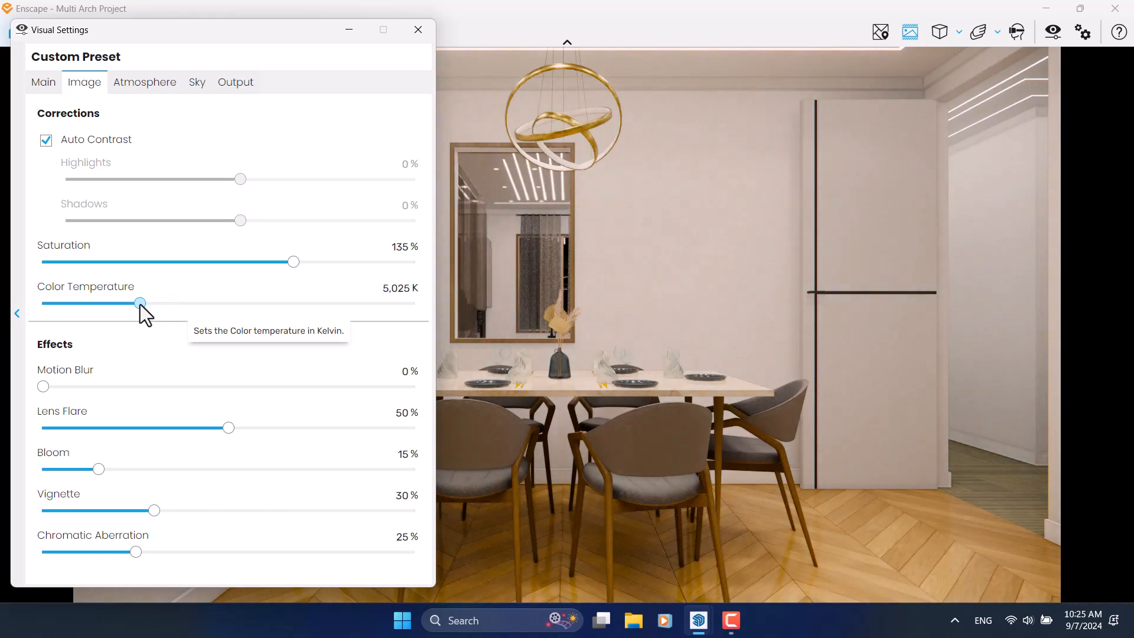
pyautogui.click(385, 288)
pyautogui.write('4900')
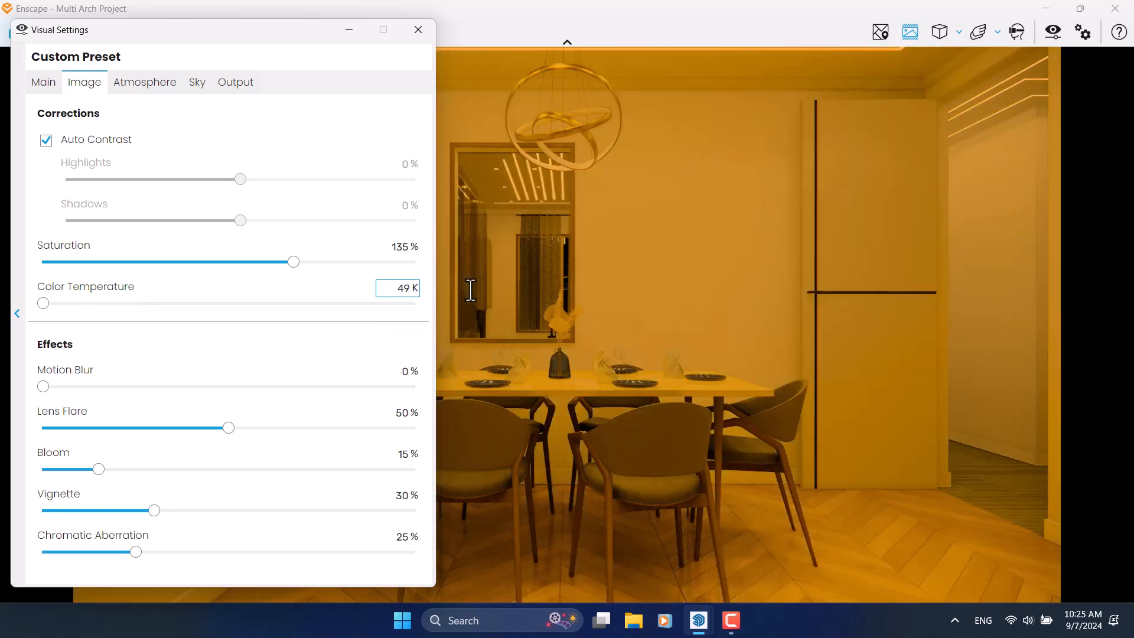
pyautogui.press('Return')
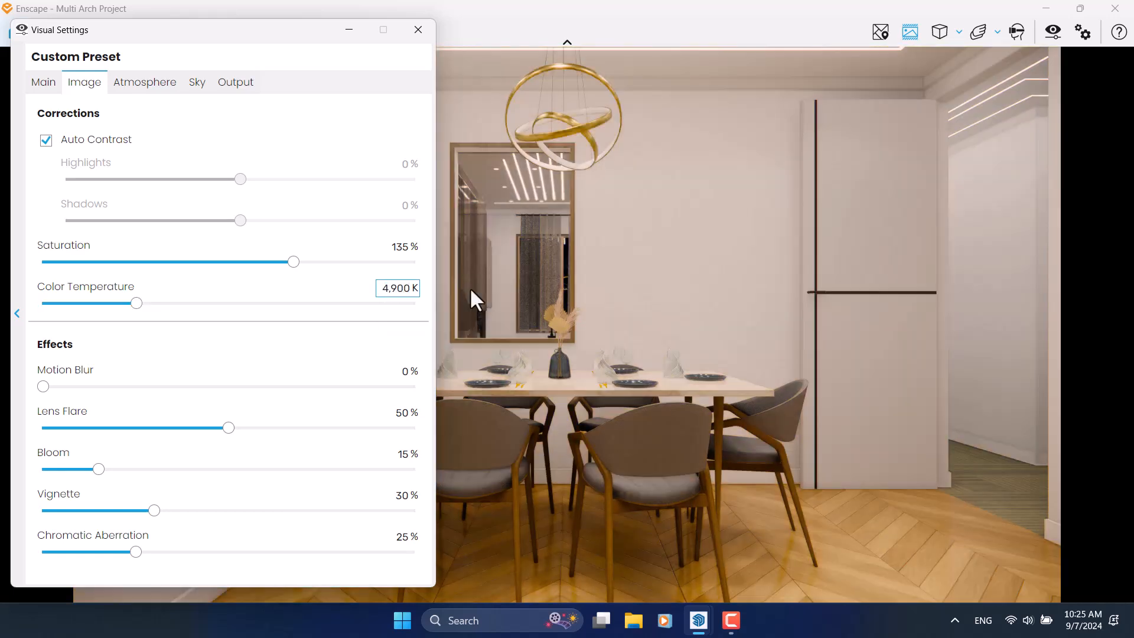
# Step: Set the image effects to 7% bloom and 27% lens flare
pyautogui.click(416, 454)
pyautogui.write('7')
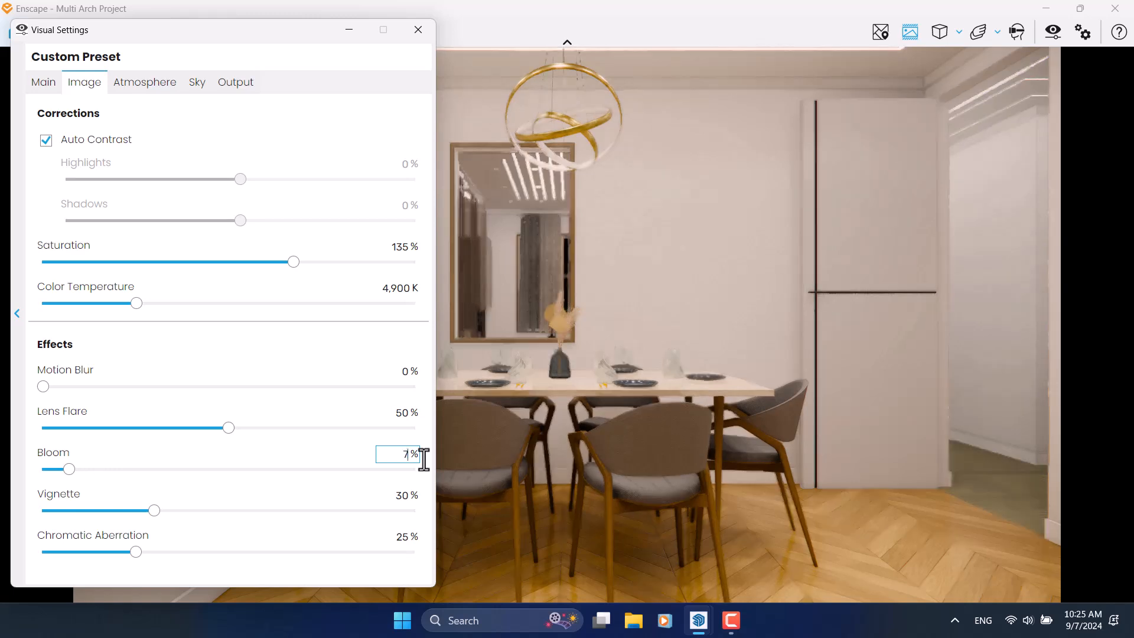
pyautogui.click(397, 414)
pyautogui.write('27')
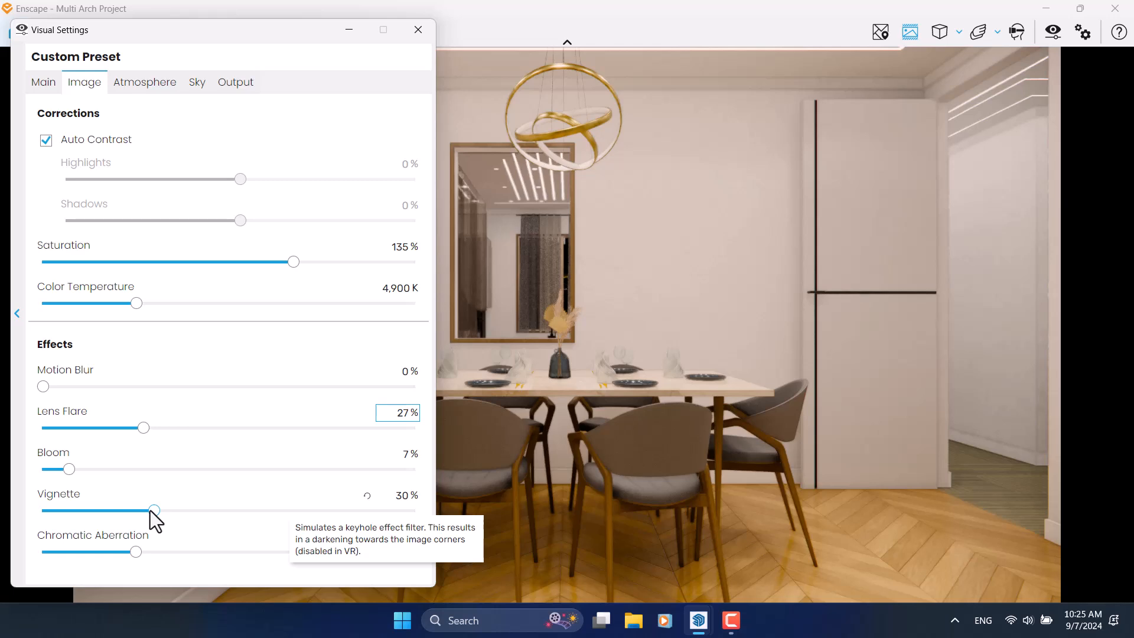
# Step: Set the vignette effect to 48% and the chromatic aberration to 0%
pyautogui.moveTo(154, 510); pyautogui.dragTo(198, 511)
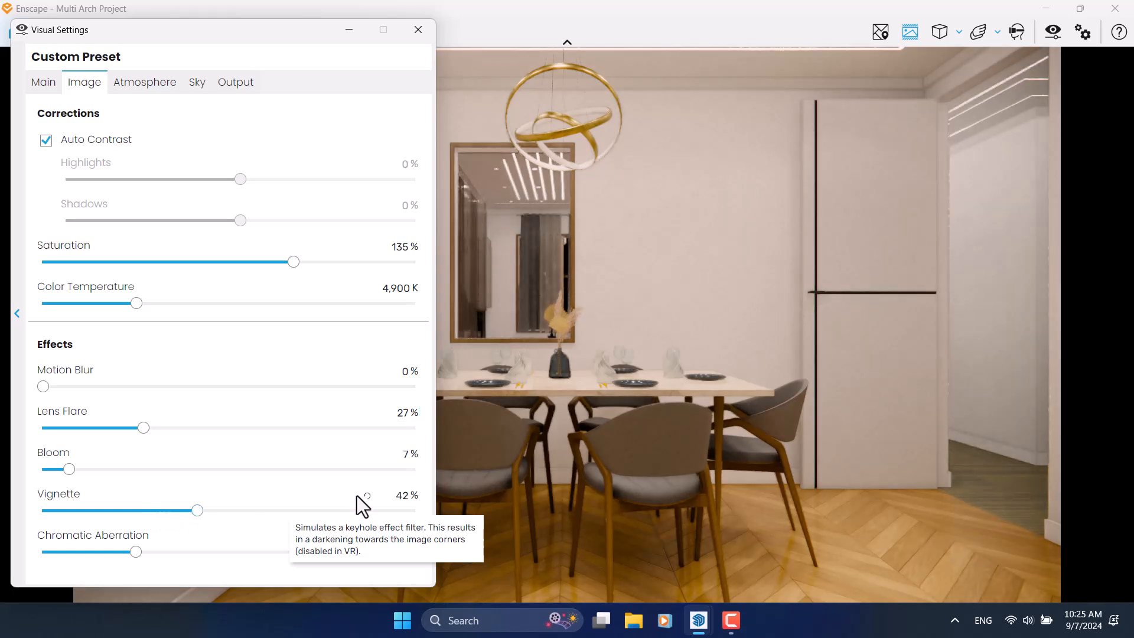
pyautogui.click(394, 493)
pyautogui.write('48')
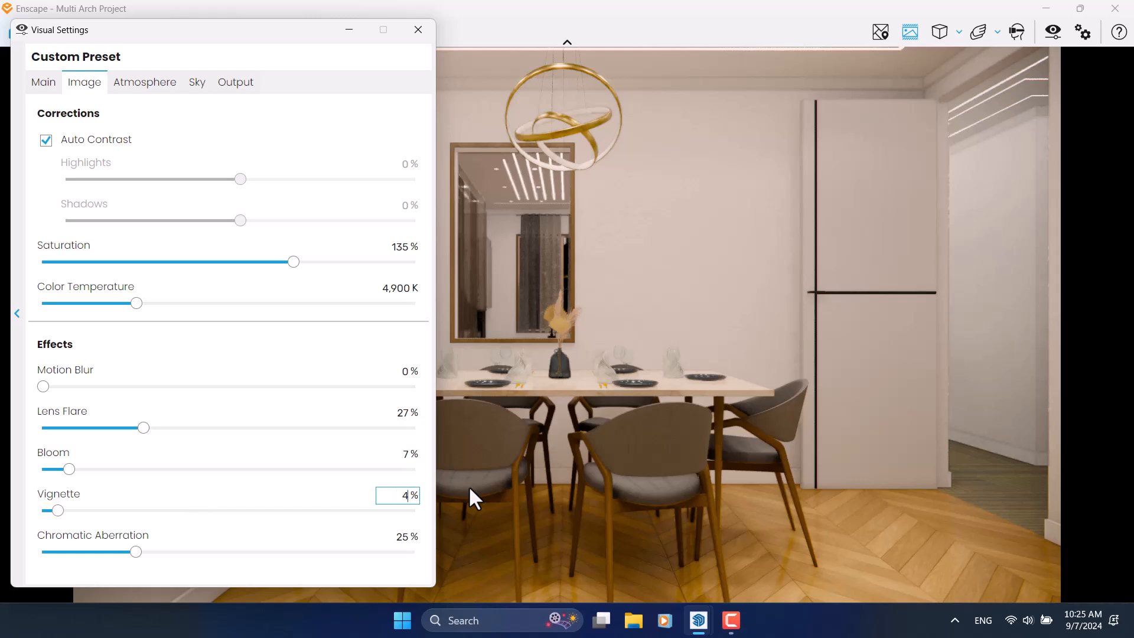
pyautogui.click(387, 538)
pyautogui.write('0')
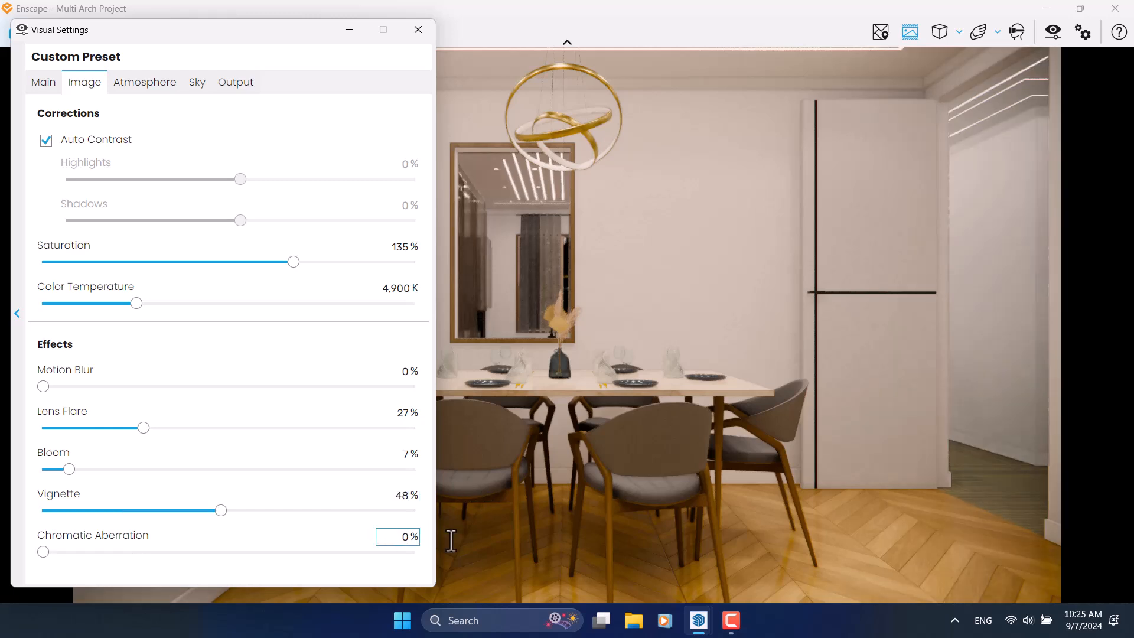
# Step: In the atmosphere settings, set the sun brightness to 106% and the night sky brightness to 121%
pyautogui.click(168, 88)
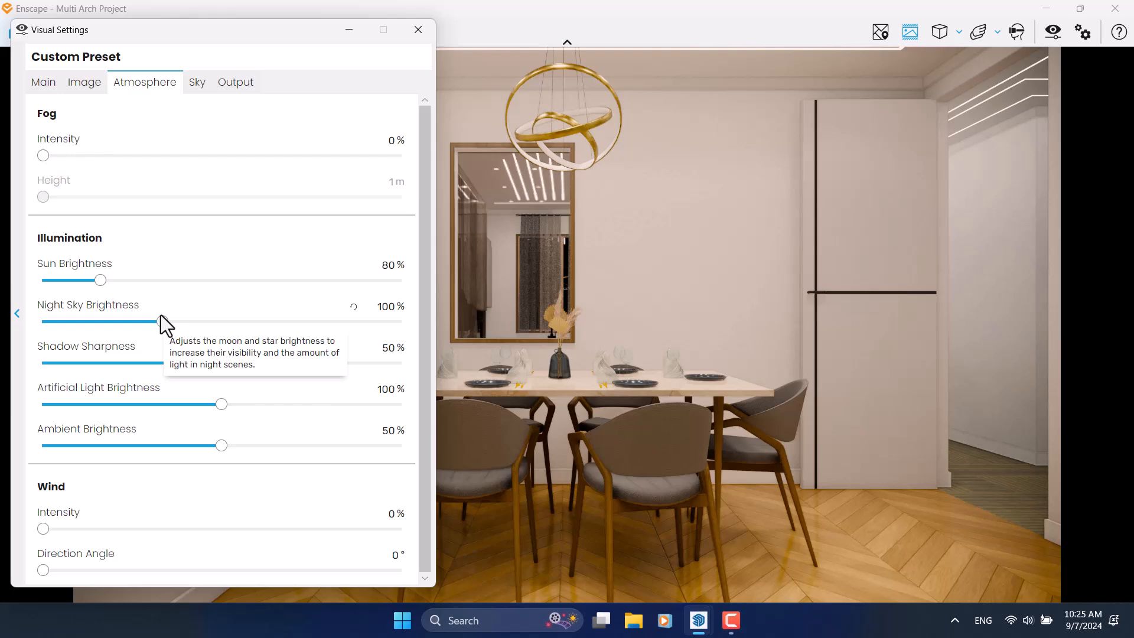
pyautogui.click(390, 265)
pyautogui.doubleClick(389, 265)
pyautogui.write('106')
pyautogui.doubleClick(376, 306)
pyautogui.write('121')
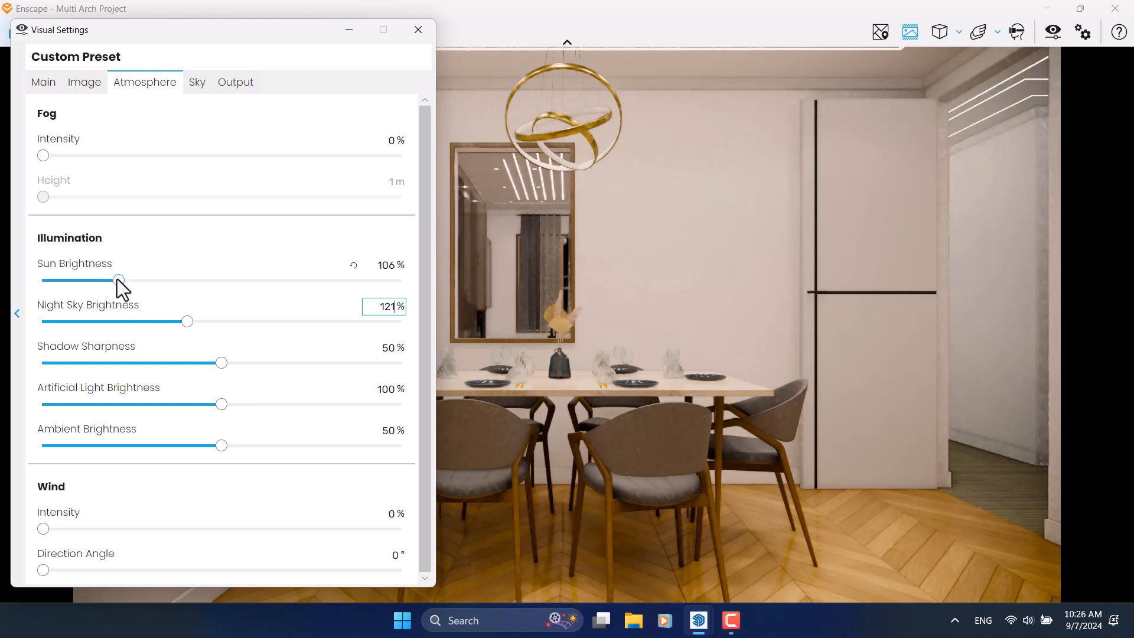
# Step: Set the shadow sharpness to 61% and the artificial light brightness to 131%
pyautogui.moveTo(115, 310)
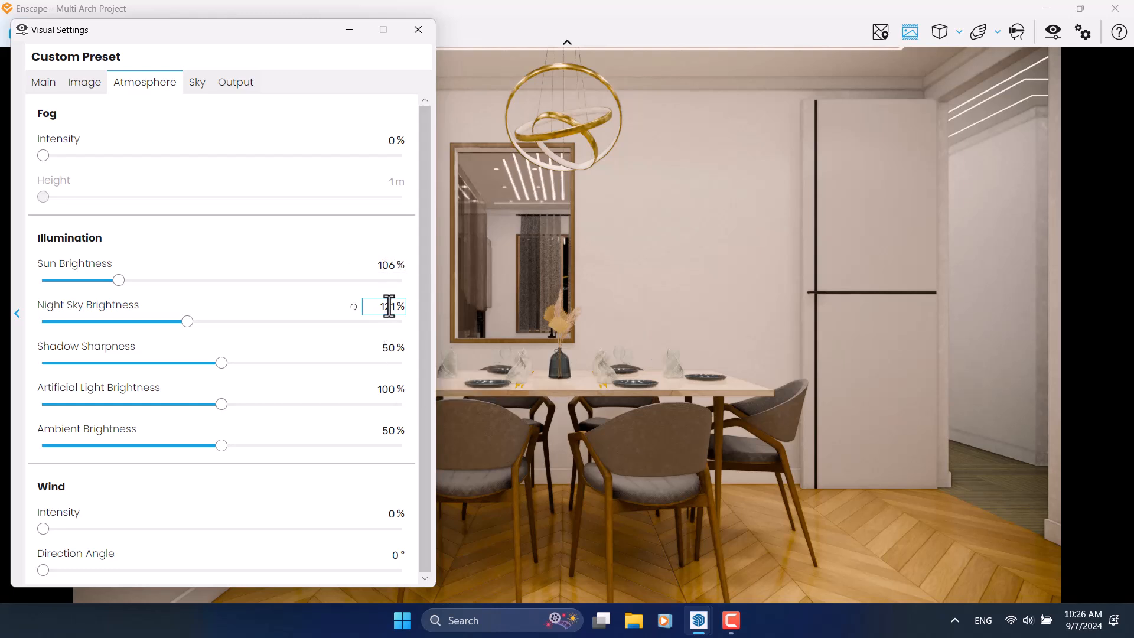
pyautogui.click(378, 349)
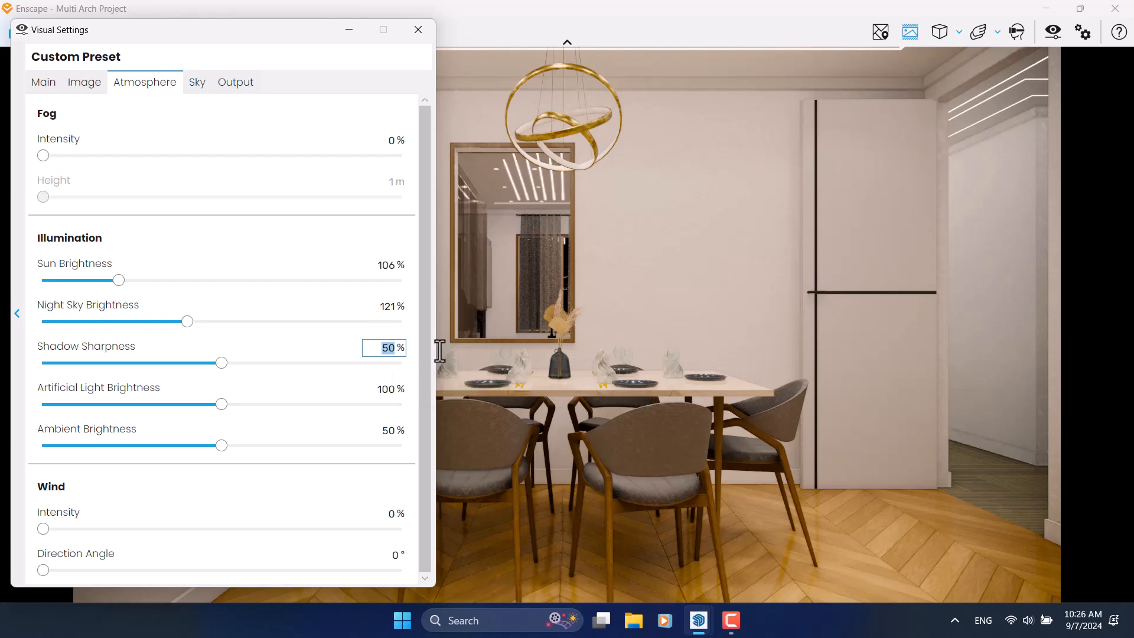
pyautogui.write('61')
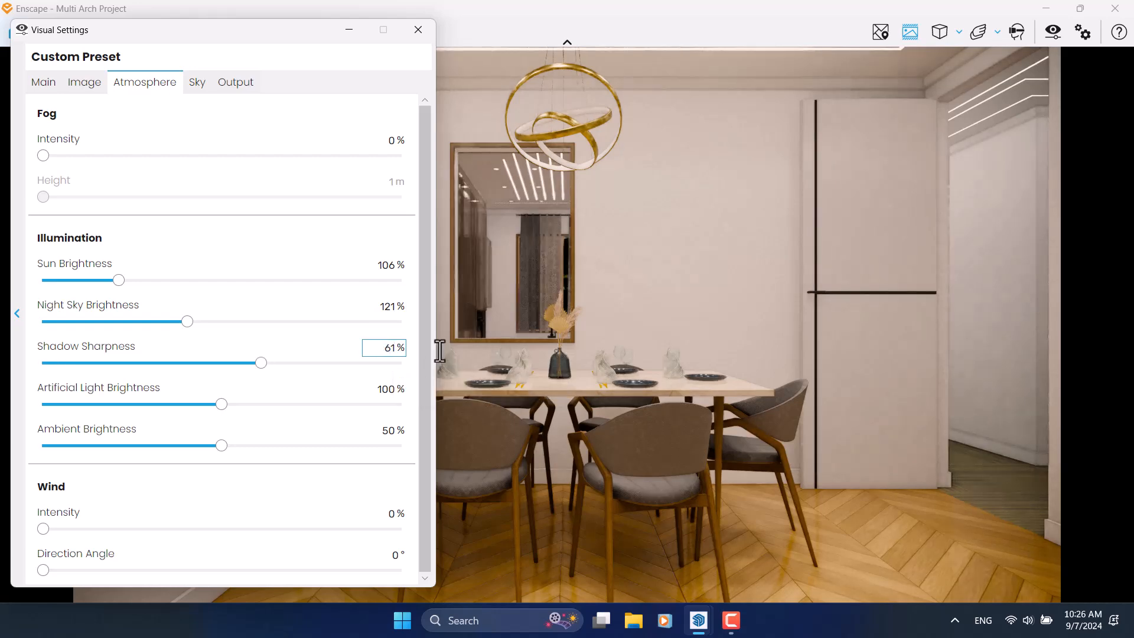
pyautogui.moveTo(220, 405); pyautogui.dragTo(268, 406)
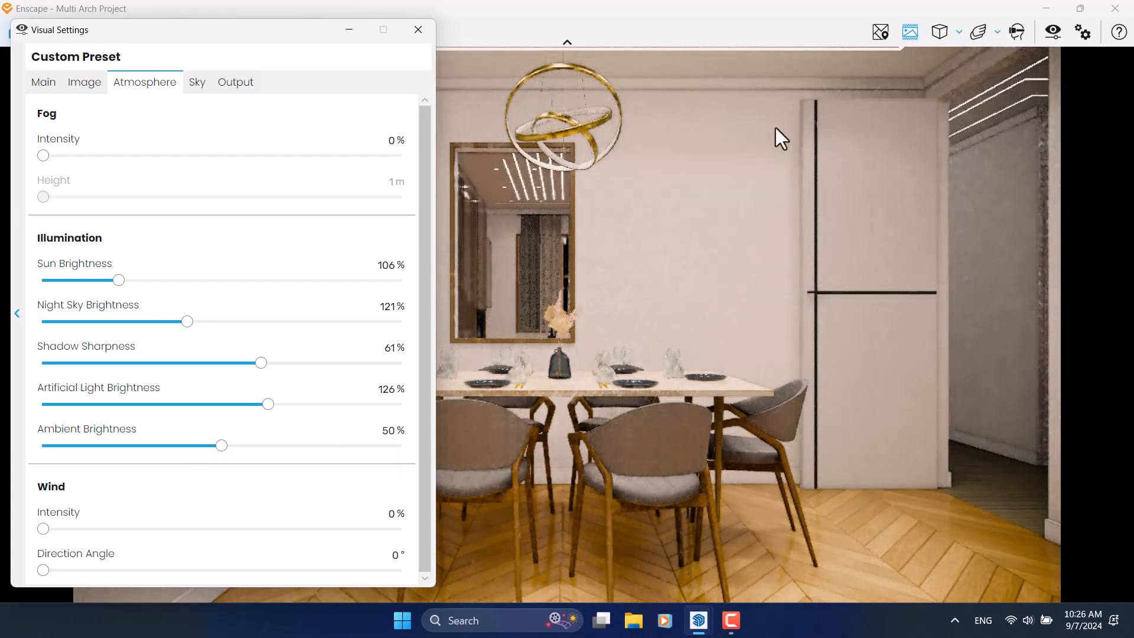
pyautogui.click(376, 390)
pyautogui.write('131')
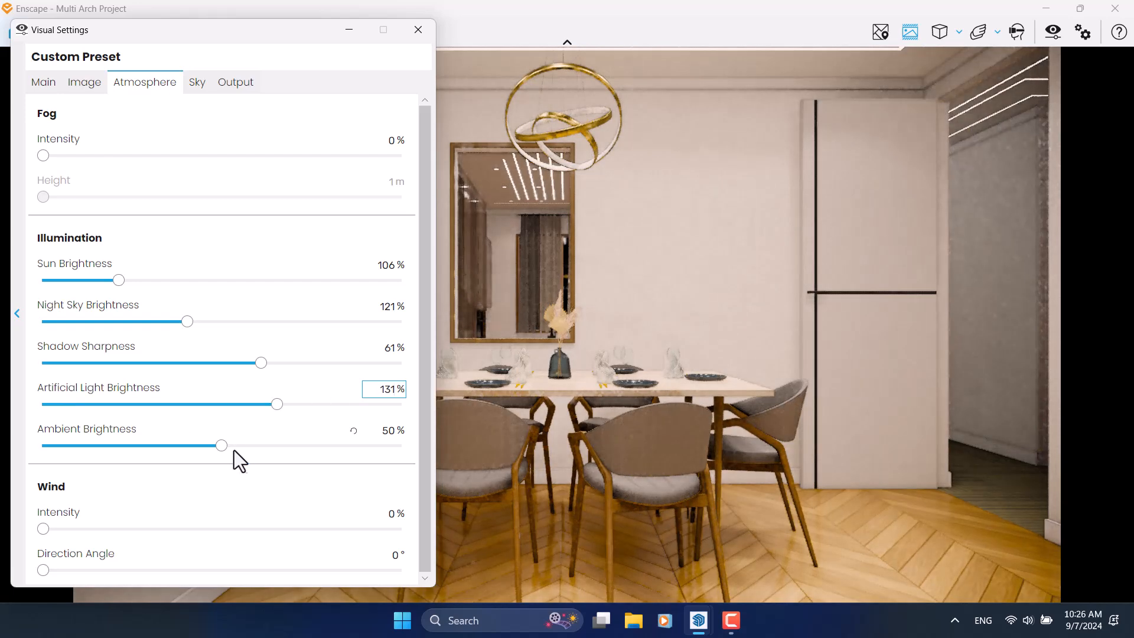
# Step: Set the ambient brightness to 61%, then check the sky and output options before closing the visual settings
pyautogui.click(387, 430)
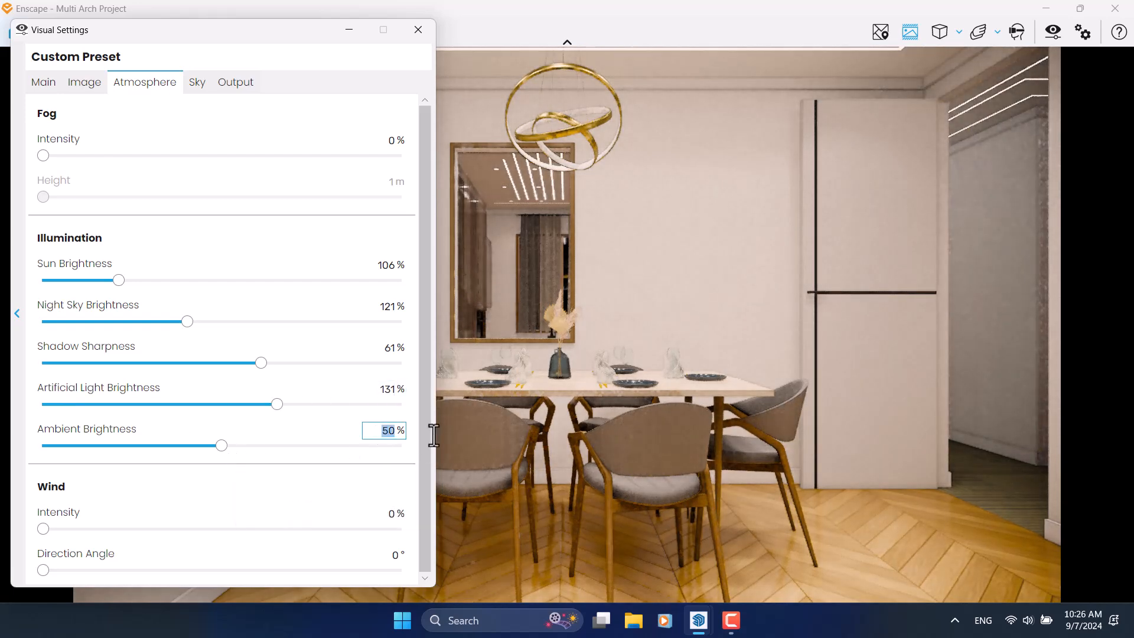
pyautogui.write('61')
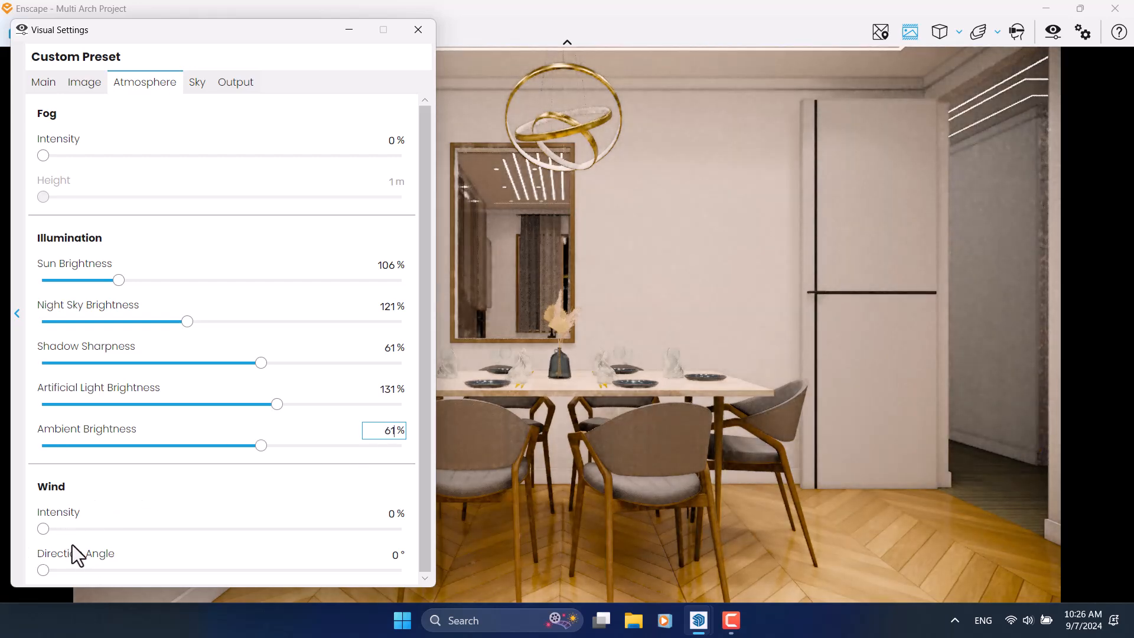
pyautogui.click(198, 86)
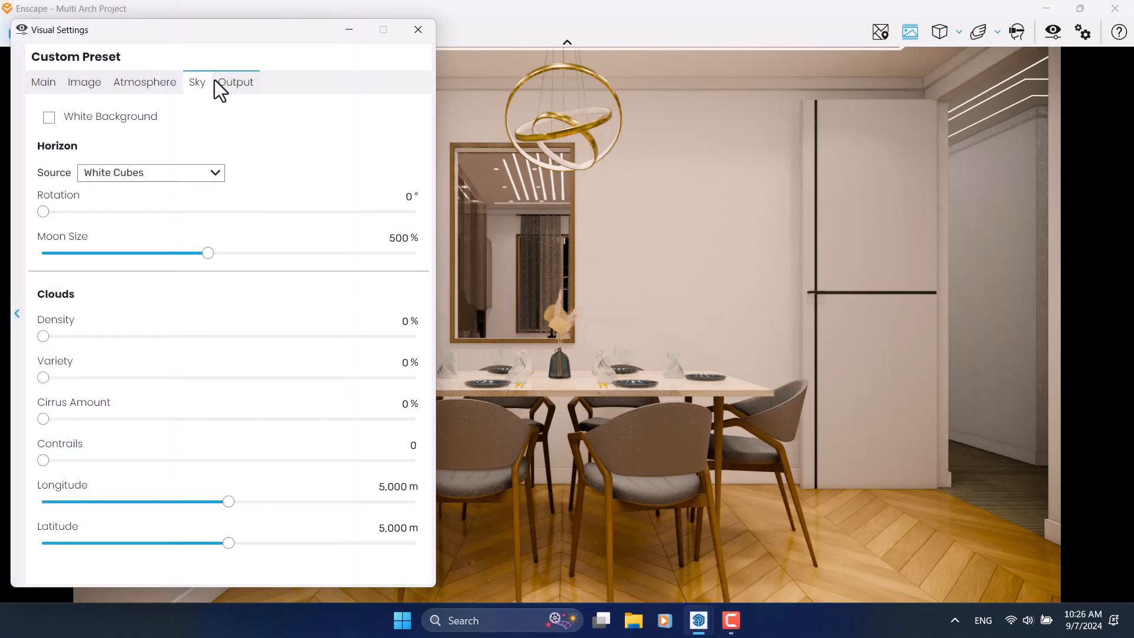
pyautogui.click(215, 81)
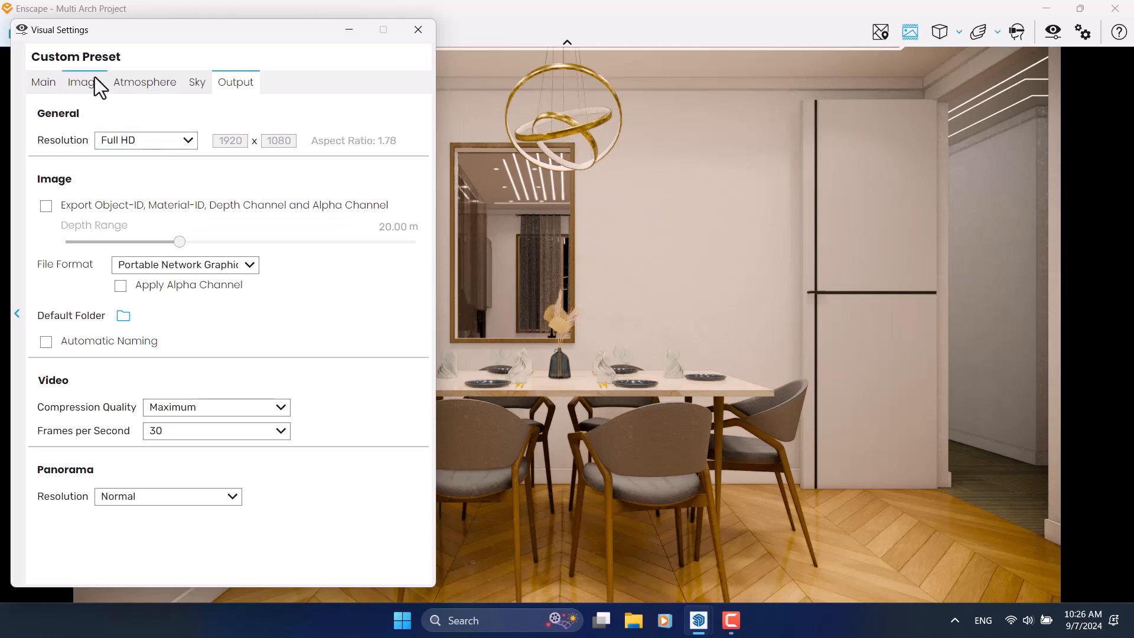
pyautogui.click(59, 77)
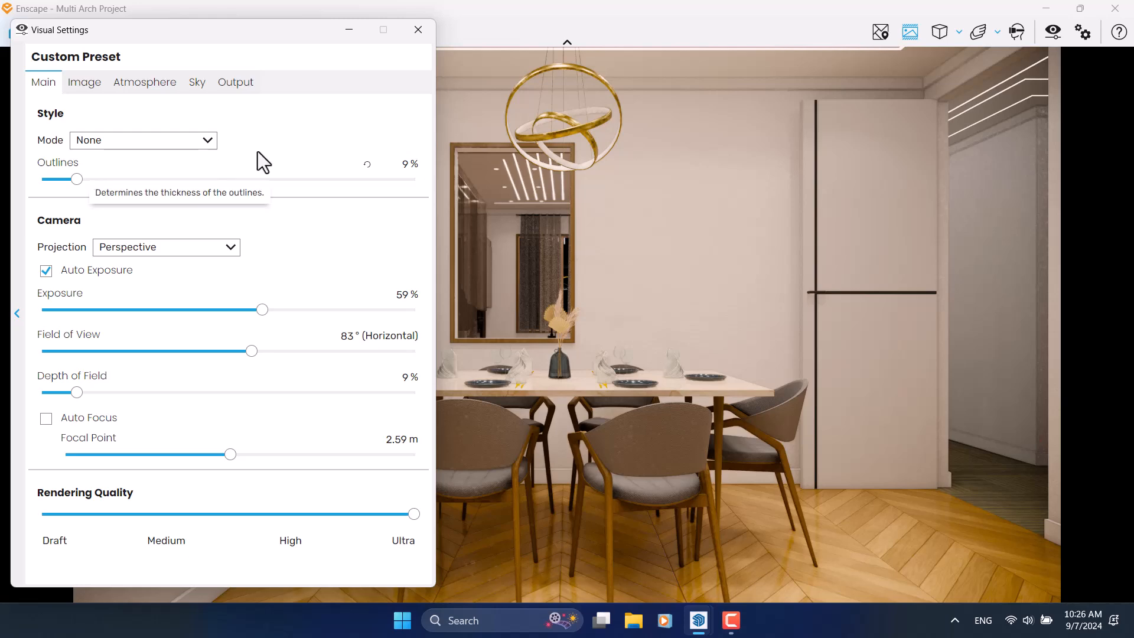
pyautogui.click(418, 51)
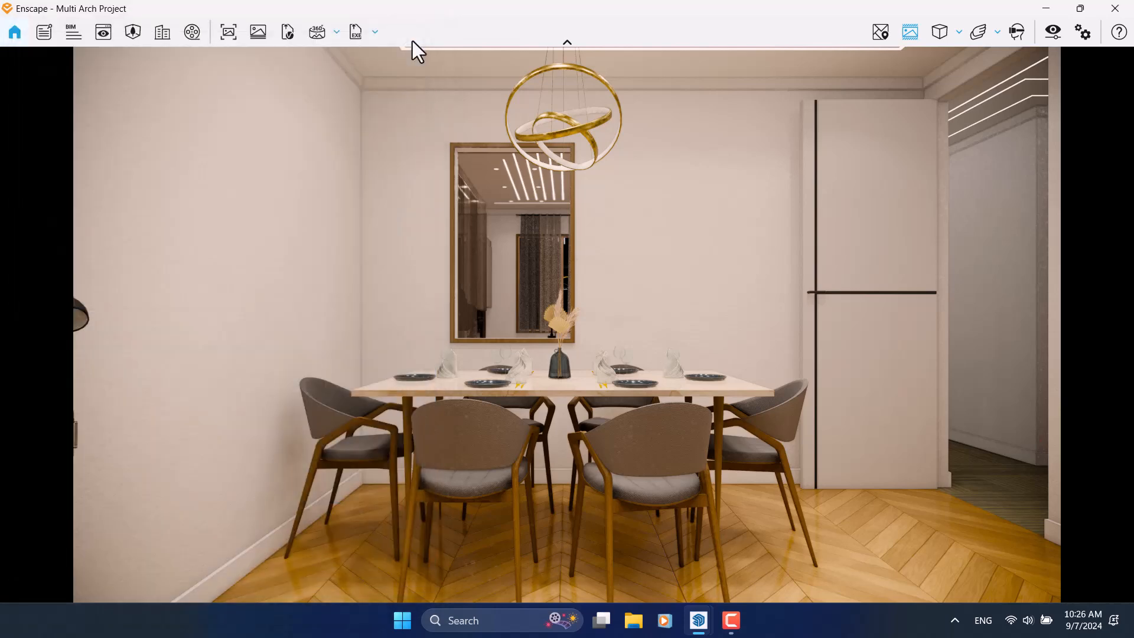
# Step: Widen the camera's horizontal field of view to 89° in the visual settings and close them
pyautogui.click(1054, 32)
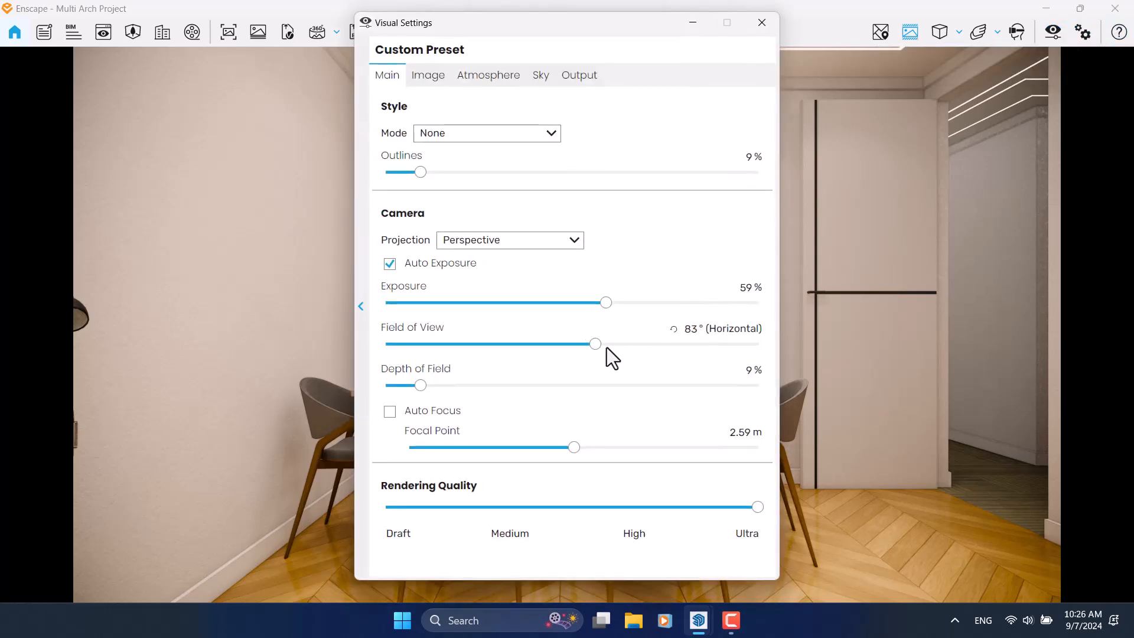
pyautogui.moveTo(596, 344); pyautogui.dragTo(612, 346)
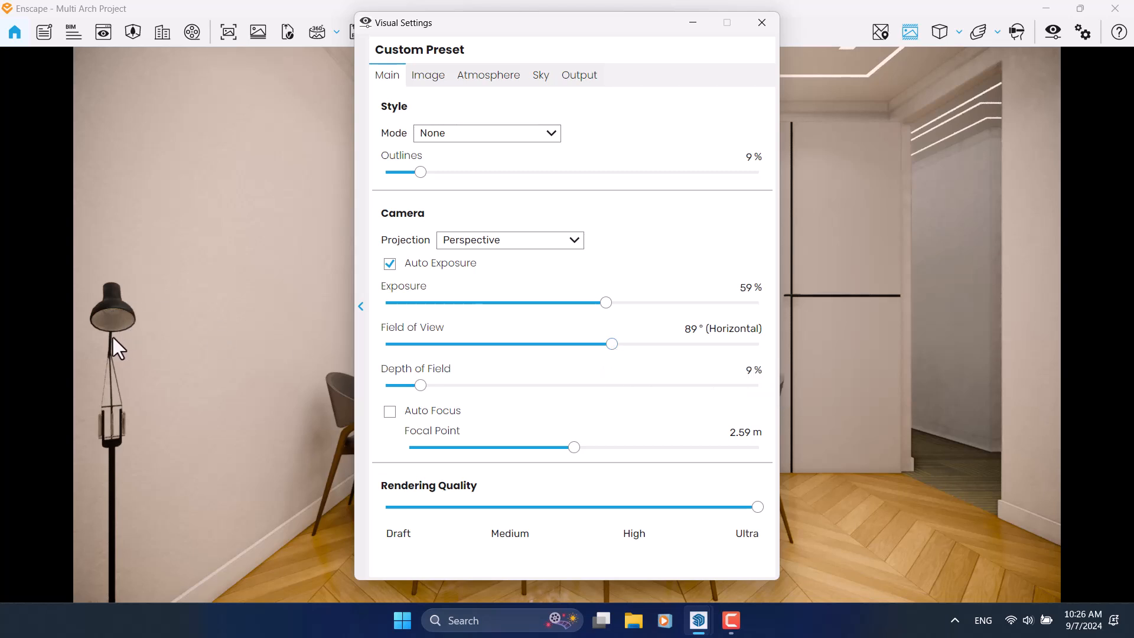
pyautogui.click(702, 330)
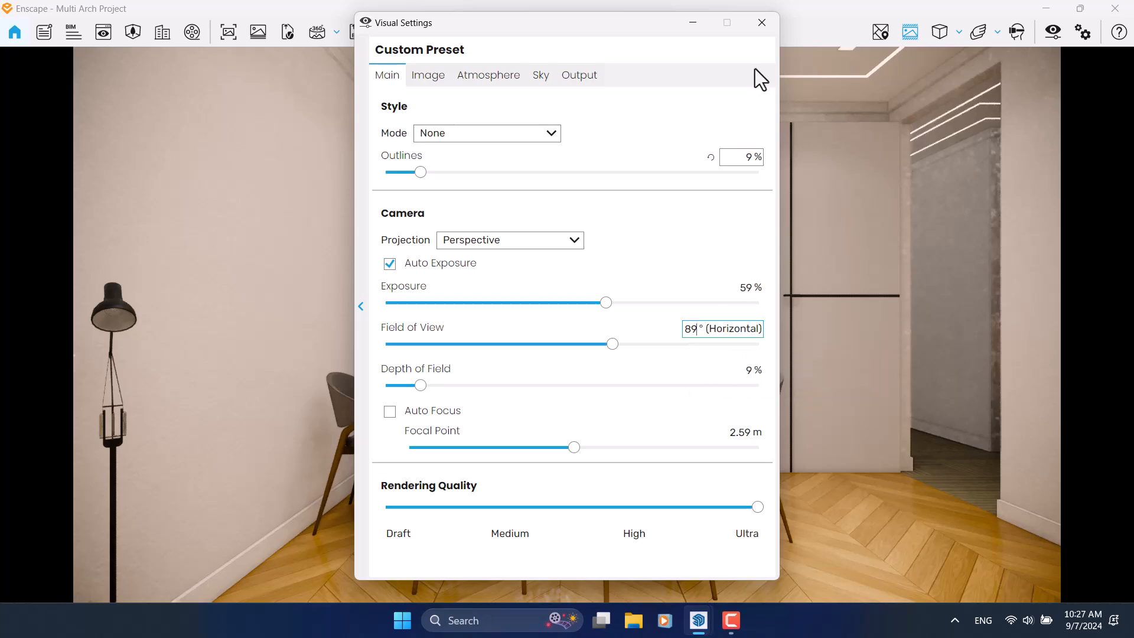
pyautogui.click(767, 28)
# Step: Arrange the Enscape render window side by side with the SketchUp model and switch to SketchUp
pyautogui.moveTo(583, 14)
pyautogui.mouseDown()
pyautogui.moveTo(909, 72)
pyautogui.moveTo(1132, 79)
pyautogui.mouseUp()
pyautogui.click(310, 348)
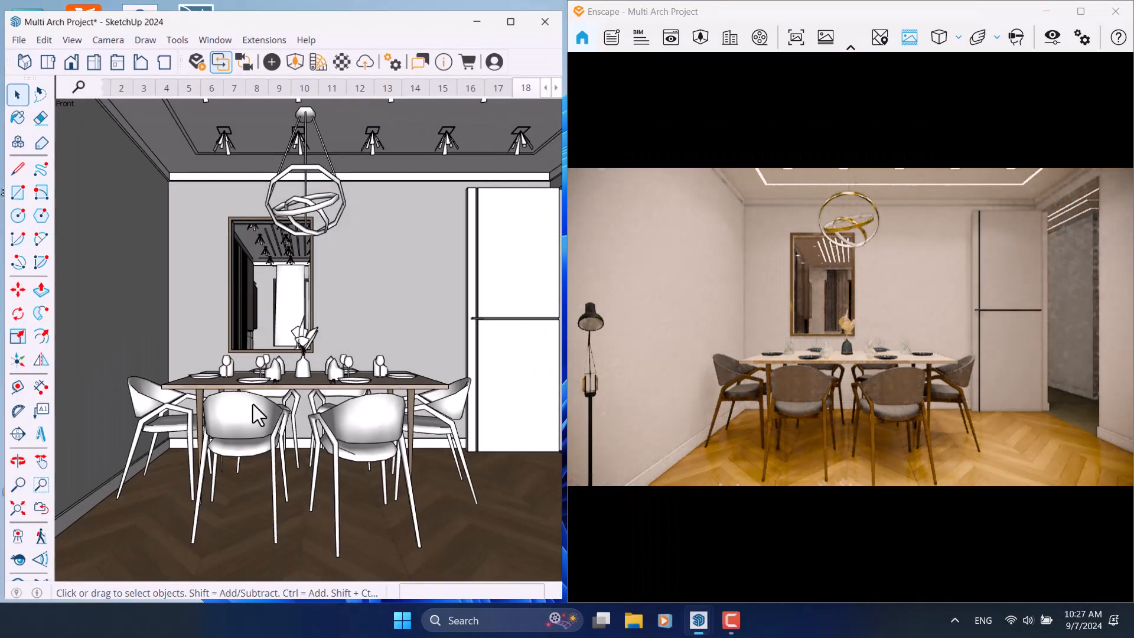
# Step: Set the luminous intensity of the floor lamp's spot light to 6,000 cd
pyautogui.moveTo(260, 416); pyautogui.dragTo(148, 324, button='middle')
pyautogui.scroll(5, 149, 324)
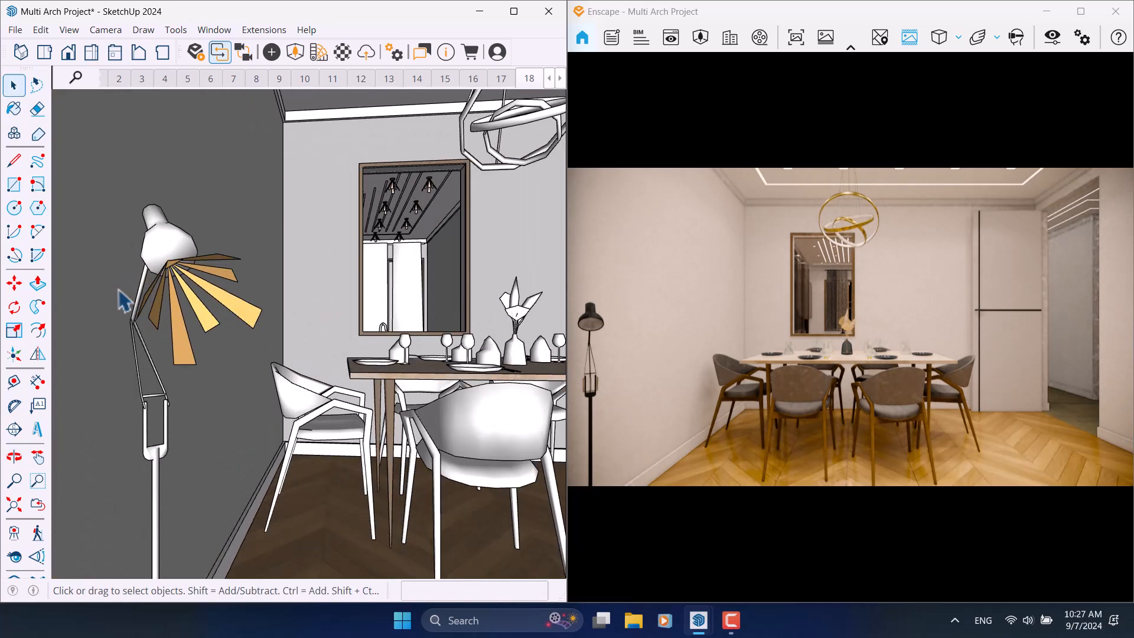
pyautogui.click(199, 278)
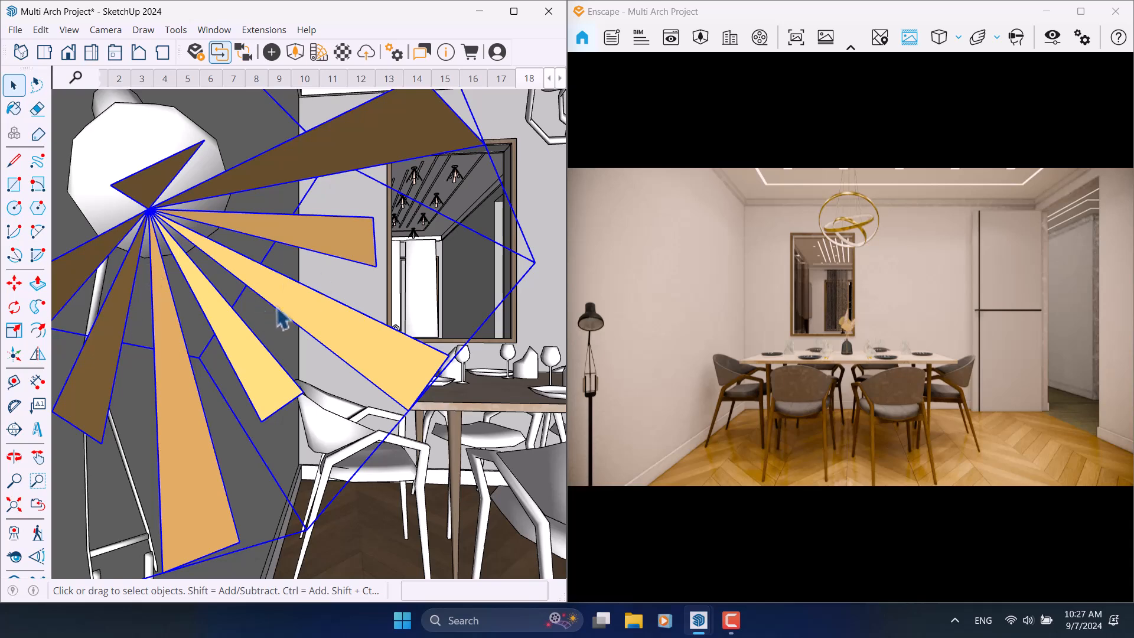
pyautogui.click(273, 59)
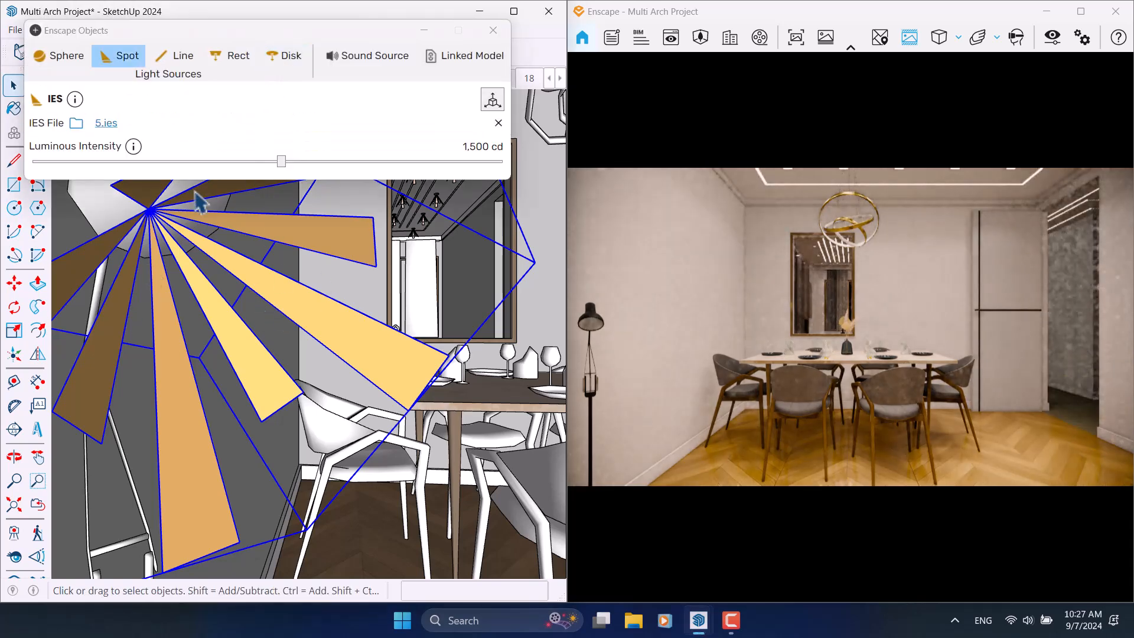
pyautogui.moveTo(282, 166); pyautogui.dragTo(359, 170)
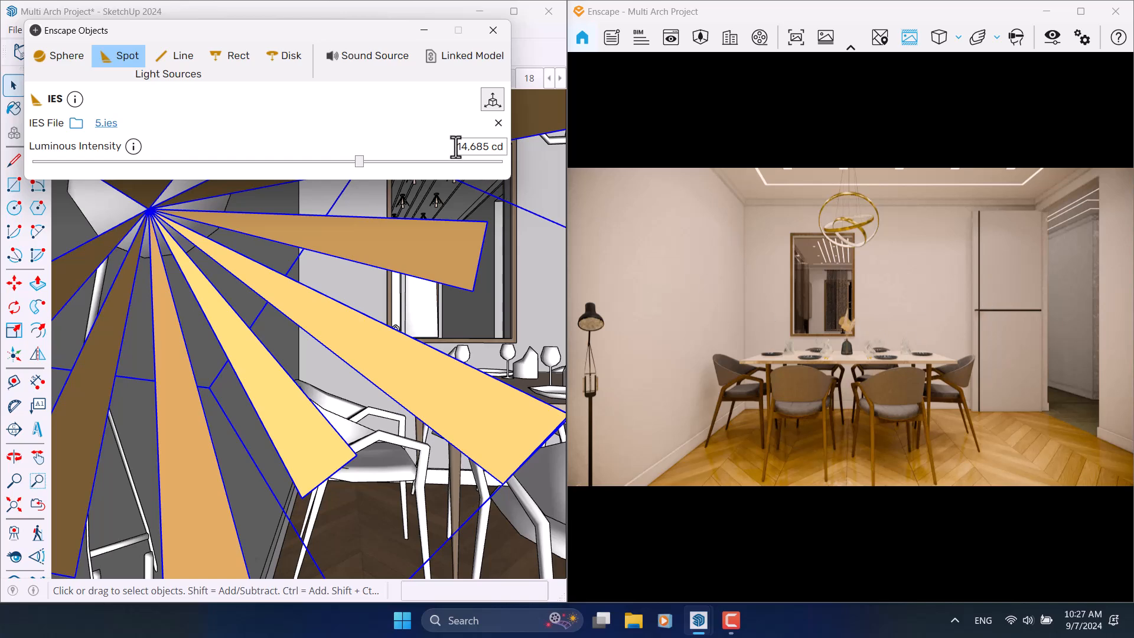
pyautogui.moveTo(455, 146); pyautogui.dragTo(518, 148)
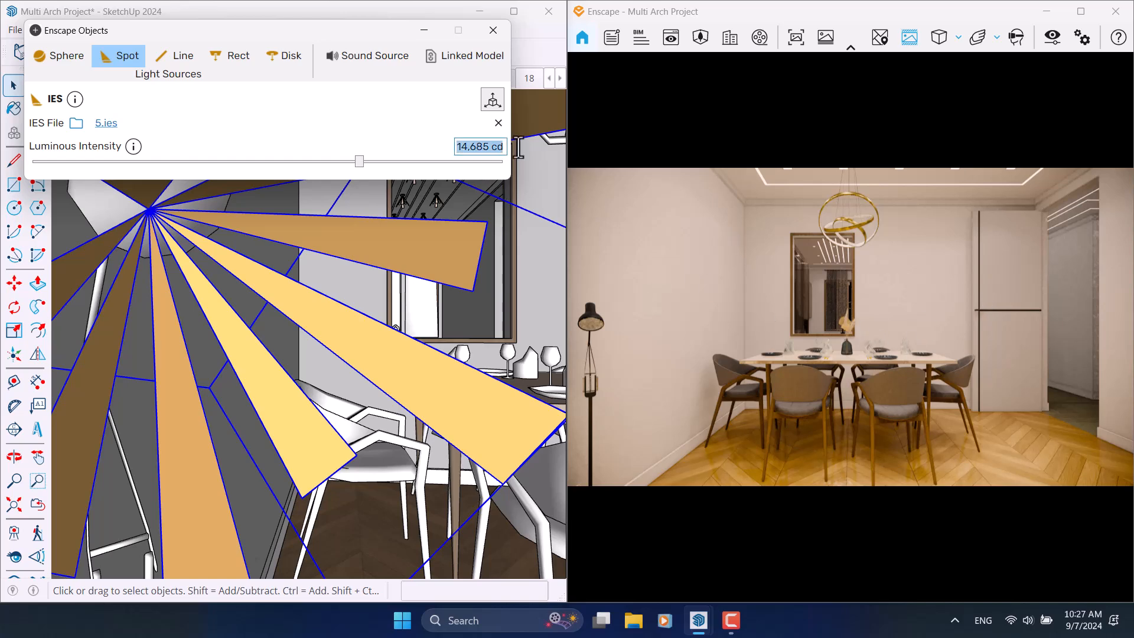
pyautogui.write('6000')
pyautogui.press('Return')
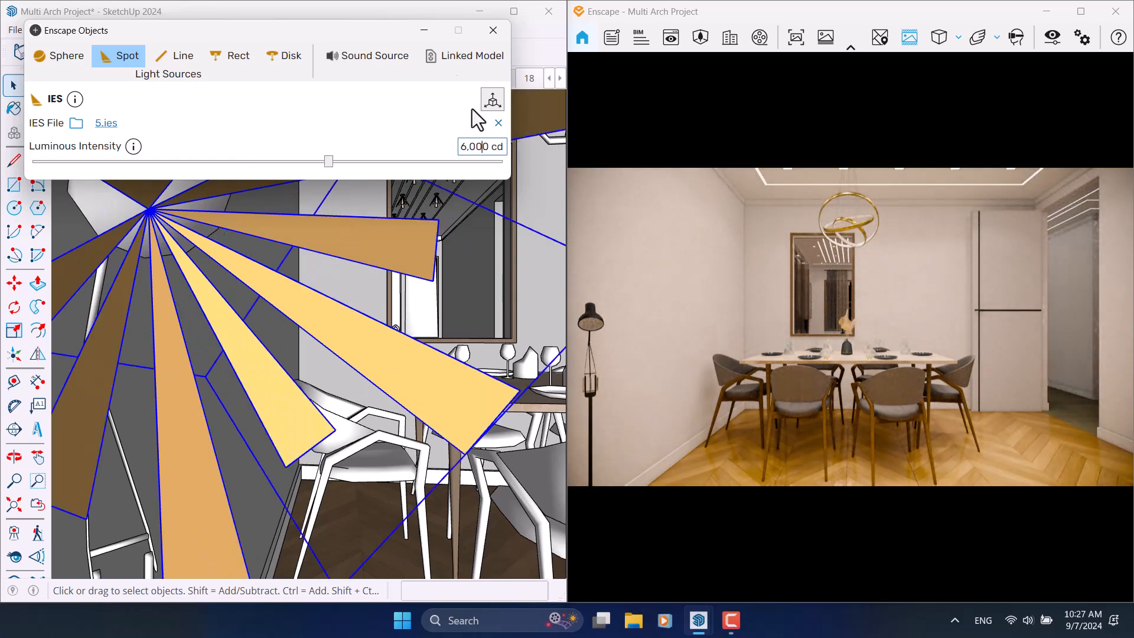
pyautogui.click(493, 30)
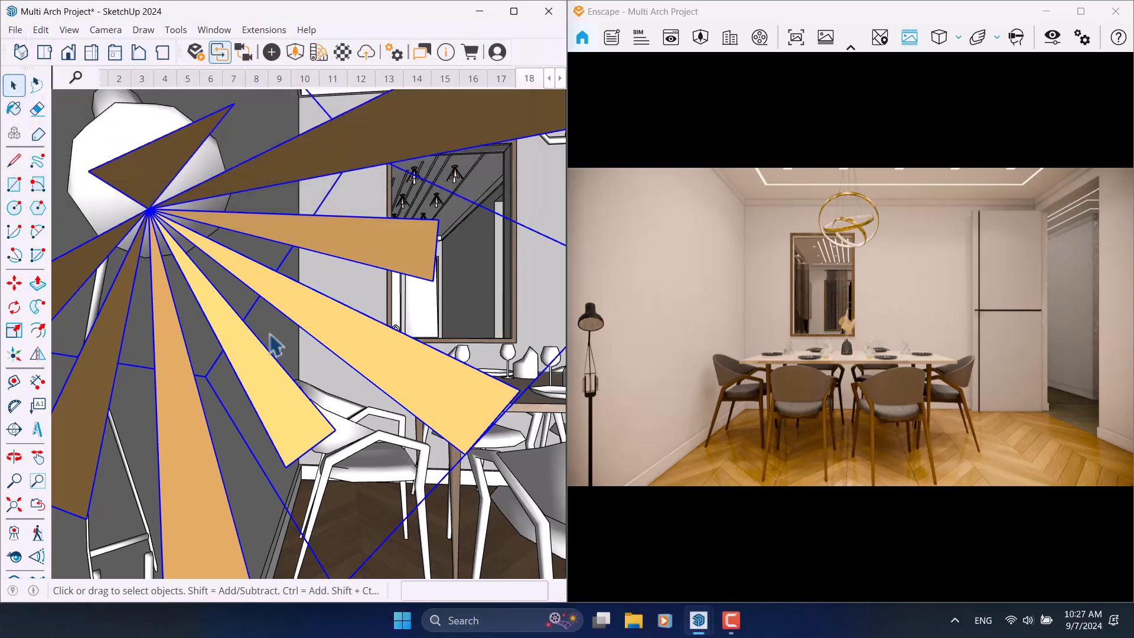
# Step: Rotate the left dining chair on the near side of the table by about 10 degrees
pyautogui.keyDown('shift'); pyautogui.click(304, 324); pyautogui.keyUp('shift')
pyautogui.scroll(-3, 304, 325)
pyautogui.keyDown('shift'); pyautogui.moveTo(460, 334); pyautogui.dragTo(229, 397, button='middle'); pyautogui.keyUp('shift')
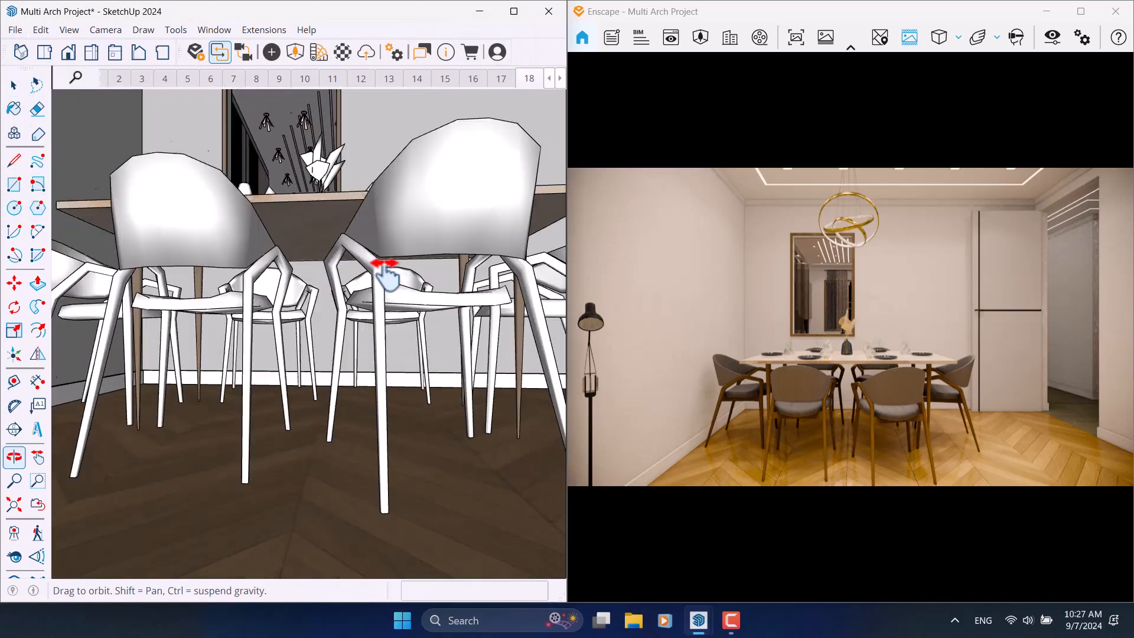
pyautogui.moveTo(380, 260)
pyautogui.mouseDown(button='middle')
pyautogui.moveTo(337, 329)
pyautogui.moveTo(304, 253)
pyautogui.moveTo(279, 310)
pyautogui.moveTo(262, 397)
pyautogui.moveTo(405, 473)
pyautogui.moveTo(342, 425)
pyautogui.mouseUp(button='middle')
pyautogui.click(265, 366)
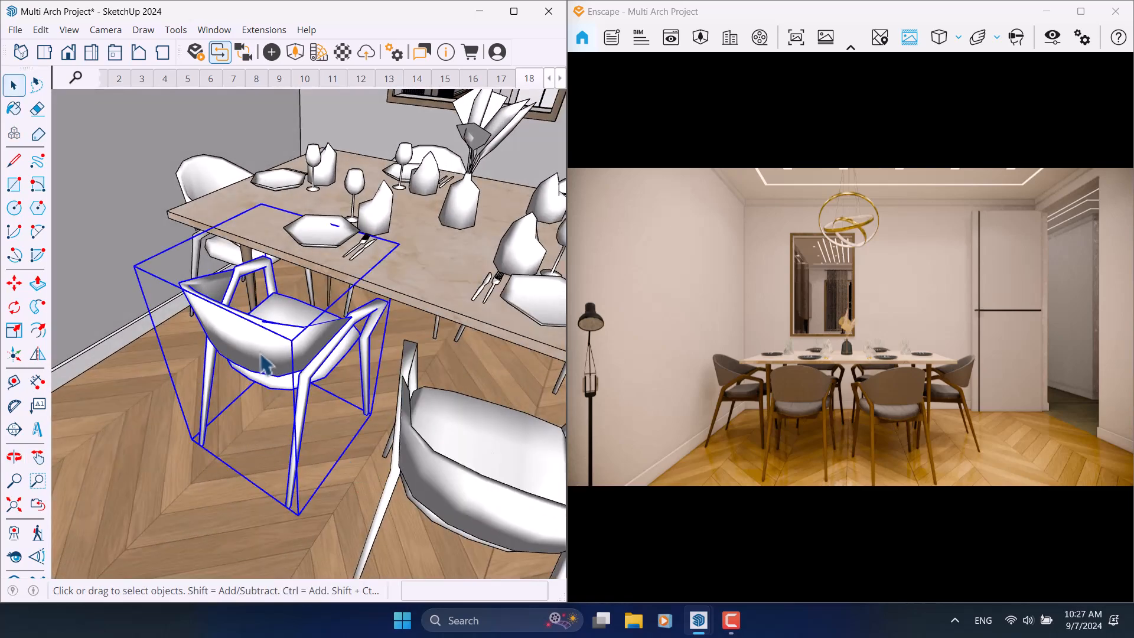
pyautogui.click(14, 306)
pyautogui.moveTo(260, 413); pyautogui.dragTo(295, 454, button='middle')
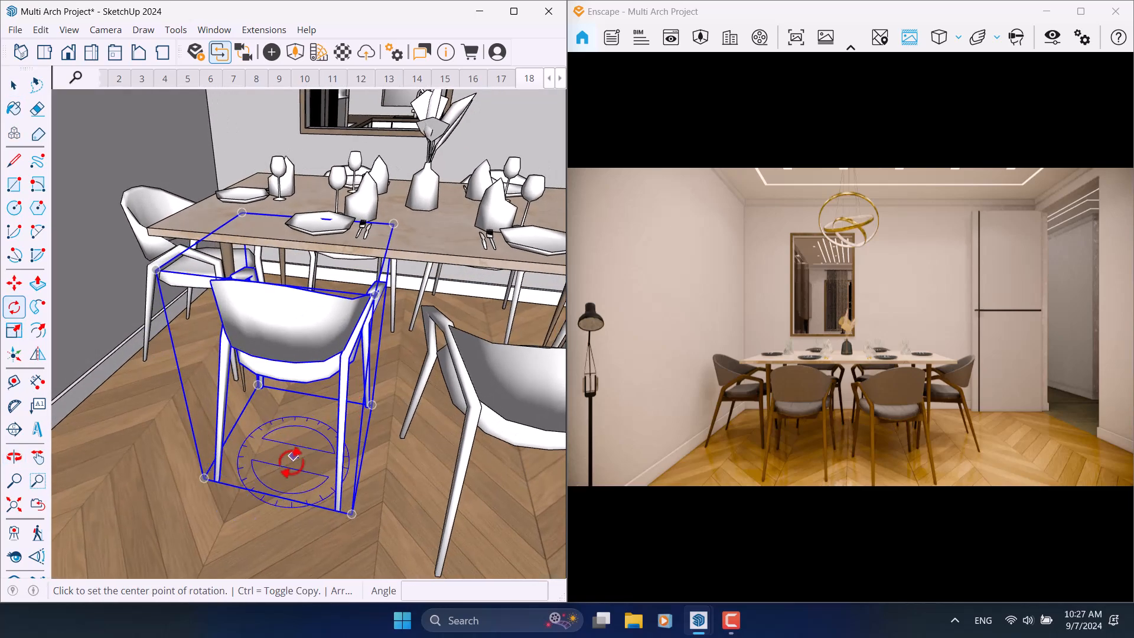
pyautogui.click(276, 494)
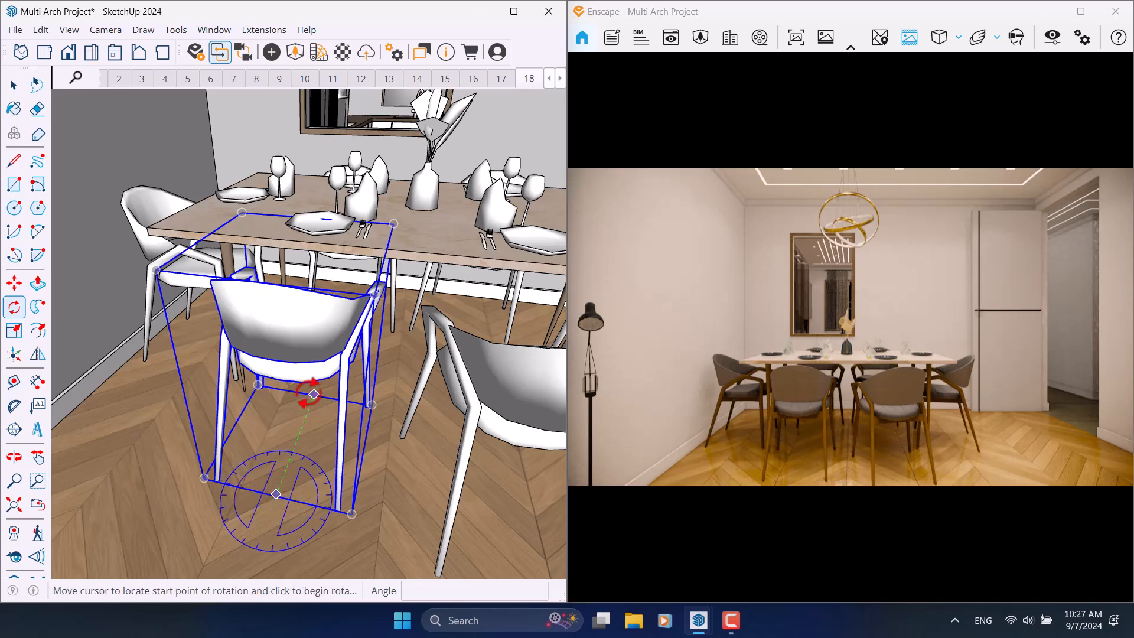
pyautogui.click(314, 394)
pyautogui.click(331, 392)
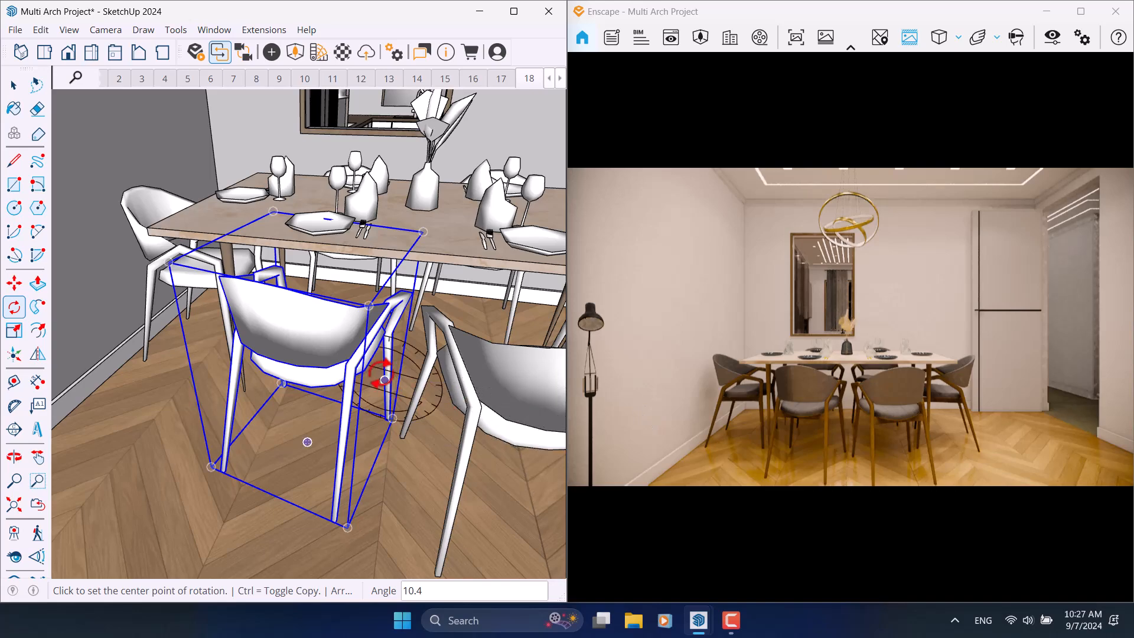
pyautogui.click(13, 85)
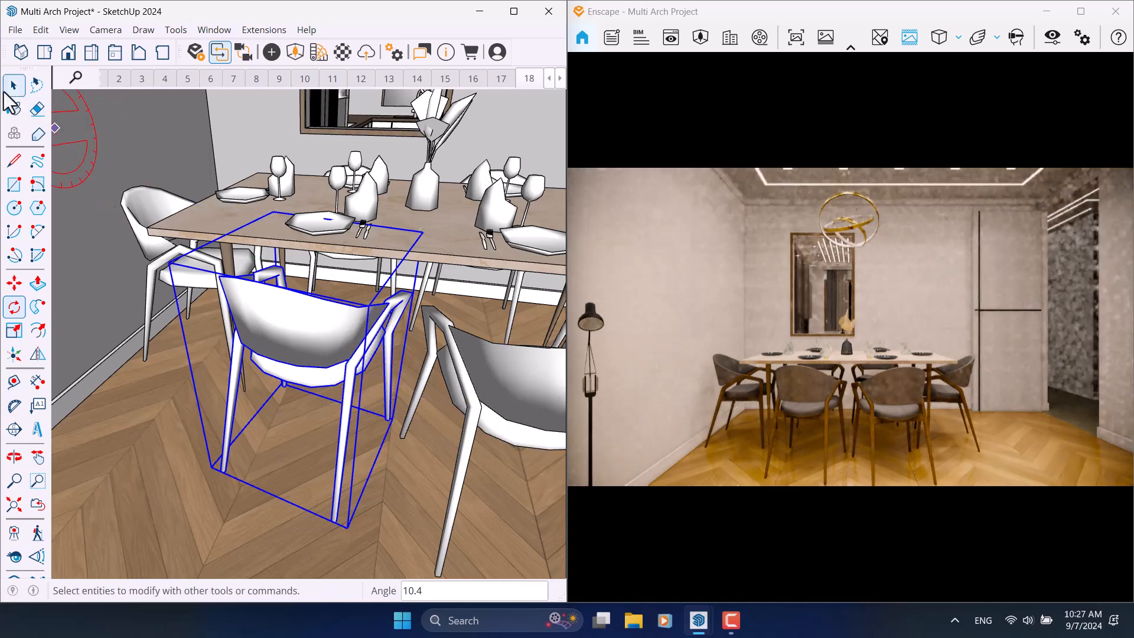
# Step: Try to rotate the tall door beside the hallway opening by 60 degrees about its lower corner
pyautogui.keyDown('shift'); pyautogui.click(314, 324); pyautogui.keyUp('shift')
pyautogui.moveTo(463, 223)
pyautogui.mouseDown(button='middle')
pyautogui.moveTo(311, 294)
pyautogui.moveTo(164, 324)
pyautogui.moveTo(145, 502)
pyautogui.moveTo(380, 413)
pyautogui.moveTo(155, 374)
pyautogui.moveTo(203, 369)
pyautogui.moveTo(159, 332)
pyautogui.moveTo(189, 380)
pyautogui.mouseUp(button='middle')
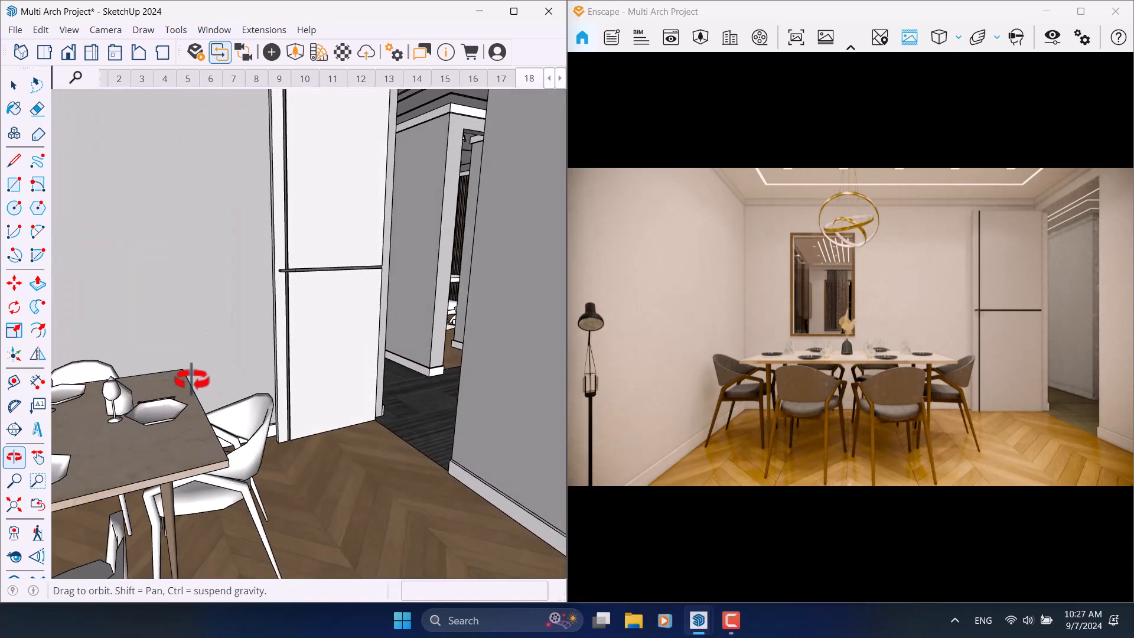
pyautogui.click(358, 395)
pyautogui.scroll(4, 375, 462)
pyautogui.click(11, 310)
pyautogui.scroll(4, 314, 389)
pyautogui.moveTo(416, 396); pyautogui.dragTo(313, 446, button='middle')
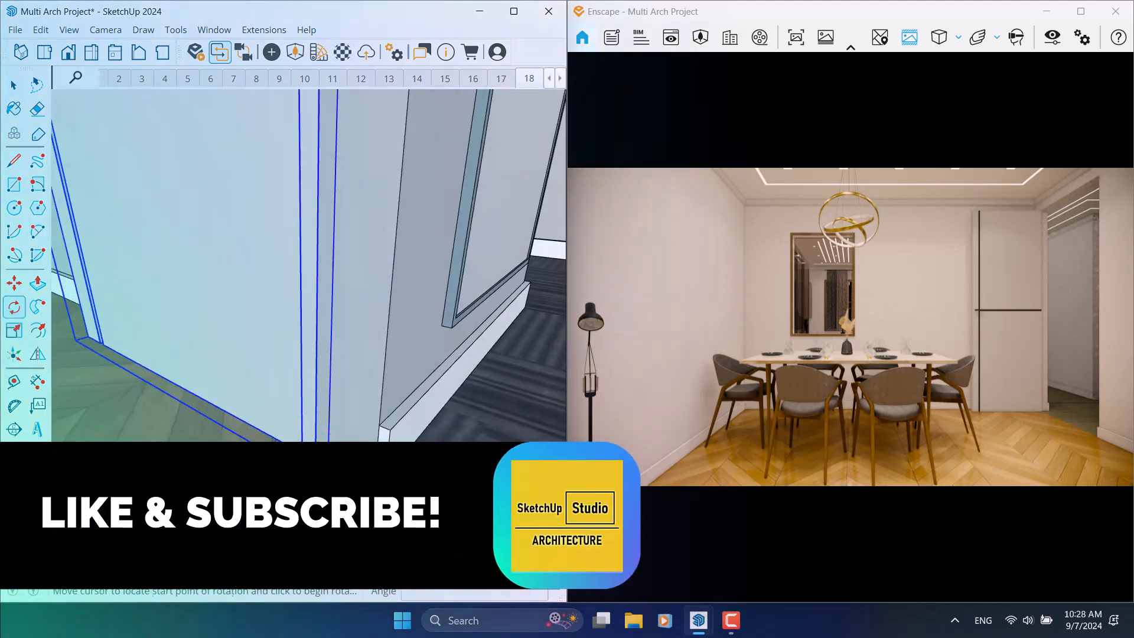
pyautogui.click(316, 479)
pyautogui.moveTo(328, 490); pyautogui.dragTo(461, 493, button='middle')
pyautogui.scroll(-3, 434, 485)
pyautogui.moveTo(351, 502); pyautogui.dragTo(460, 515, button='middle')
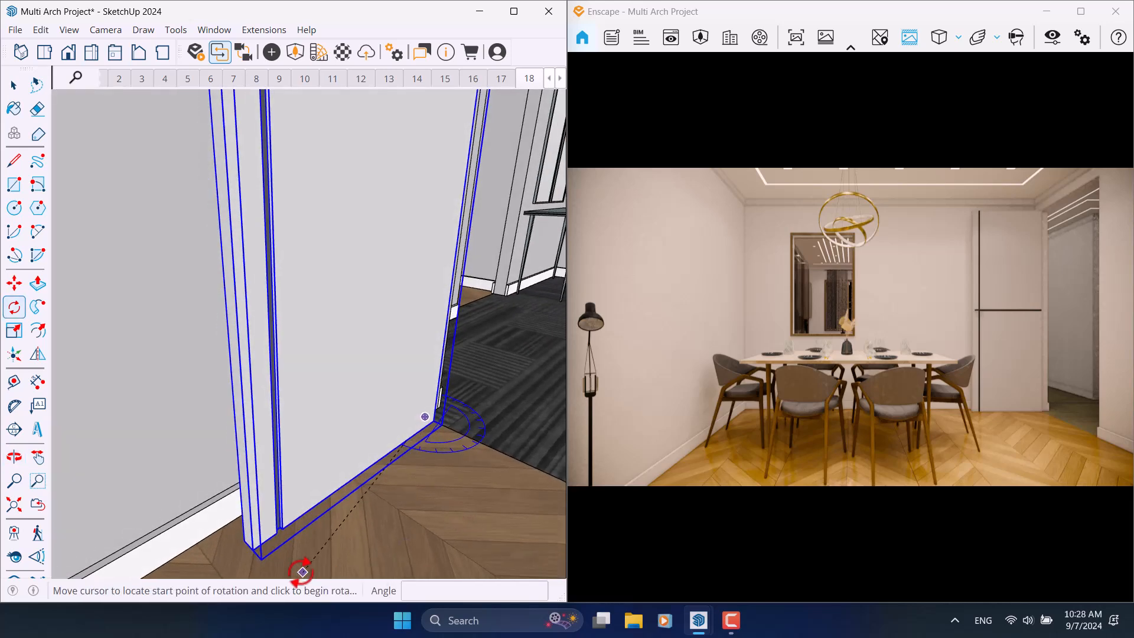
pyautogui.click(243, 539)
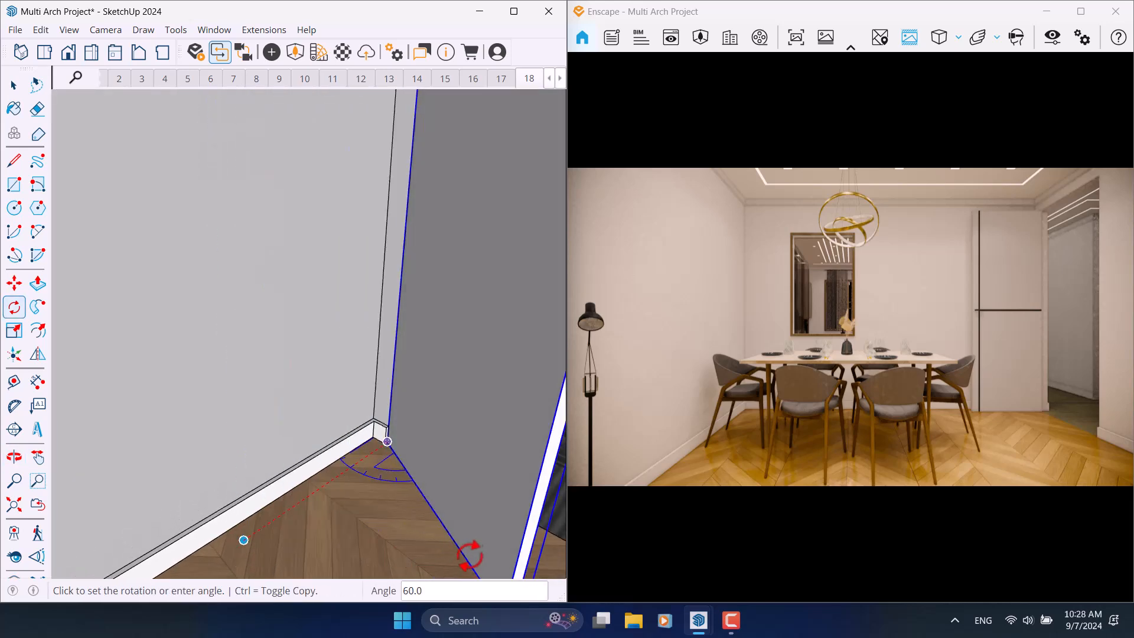
pyautogui.press('Return')
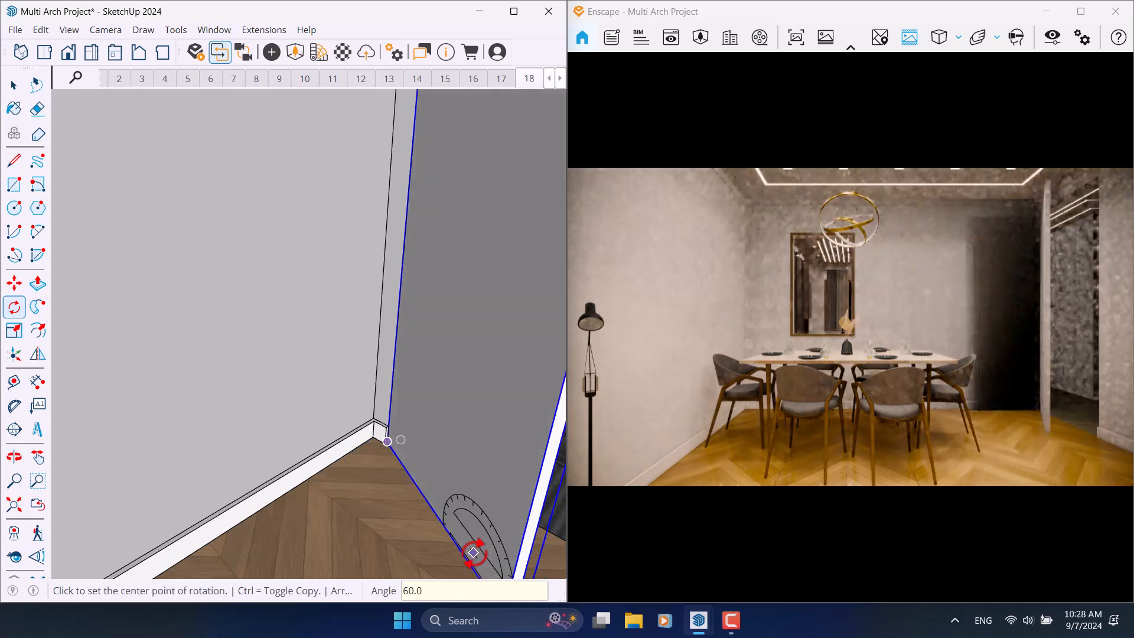
# Step: Try a rotation angle of 90 degrees for the tall door and undo the door's rotation
pyautogui.write('90')
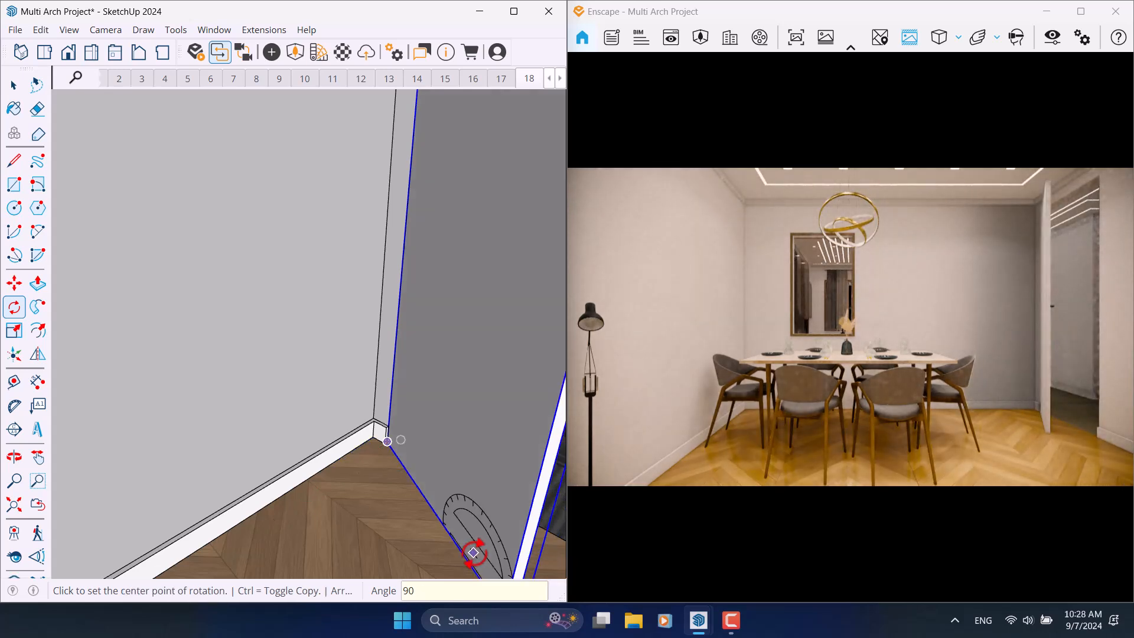
pyautogui.press('Return')
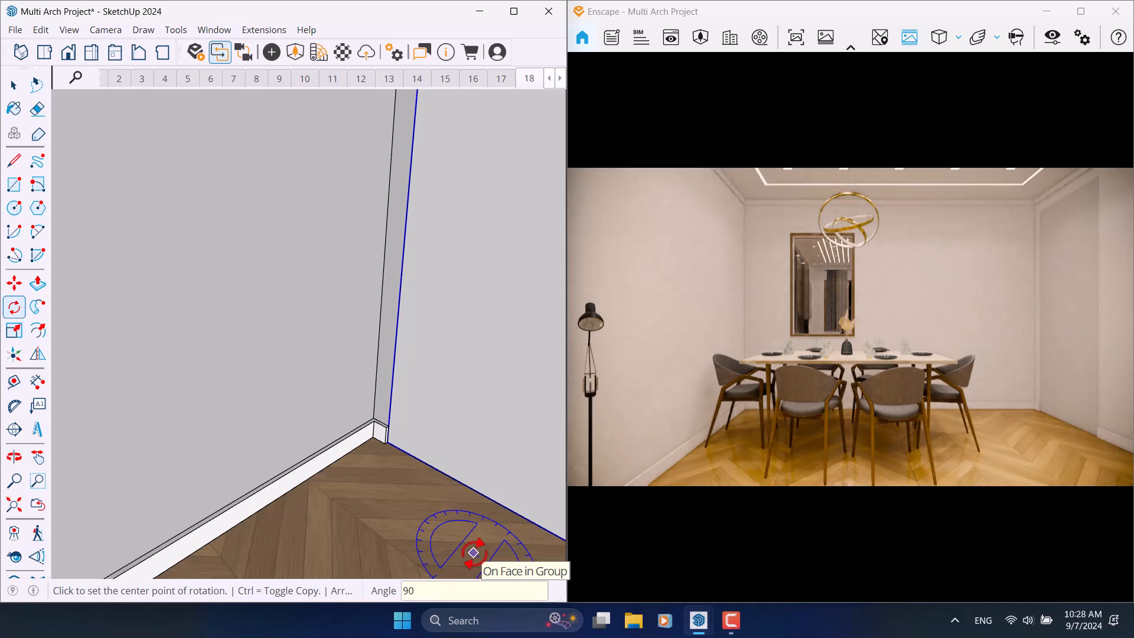
pyautogui.hotkey('ctrl', 'z')
pyautogui.press('space')
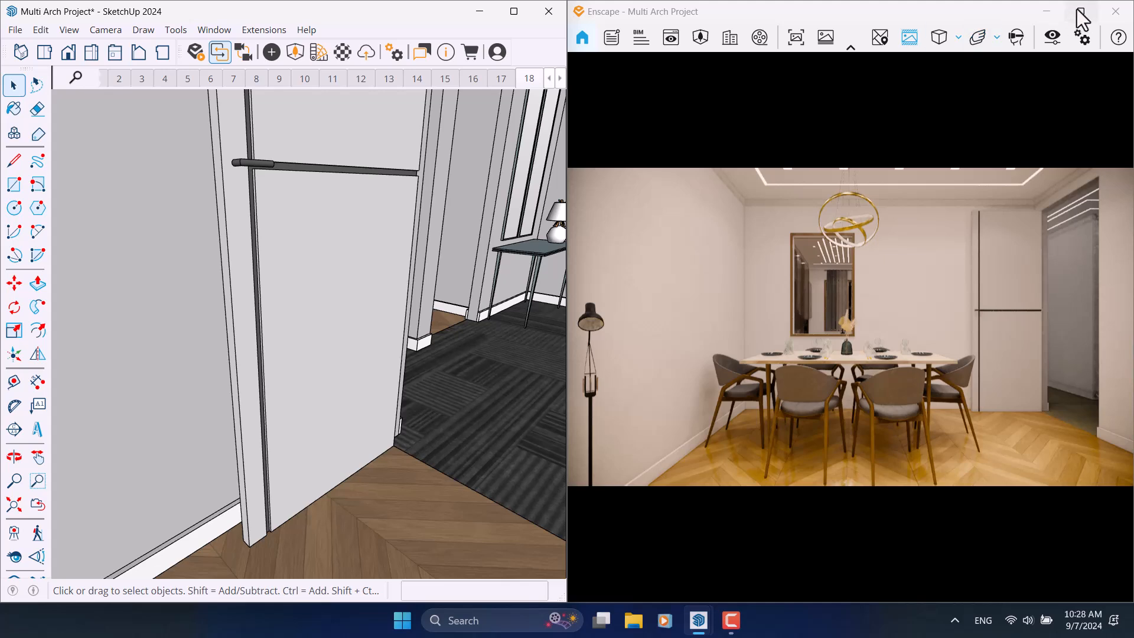
# Step: Maximize the Enscape render and export it as a PNG image to the Pictures folder with the suggested file name
pyautogui.click(1080, 12)
pyautogui.click(222, 36)
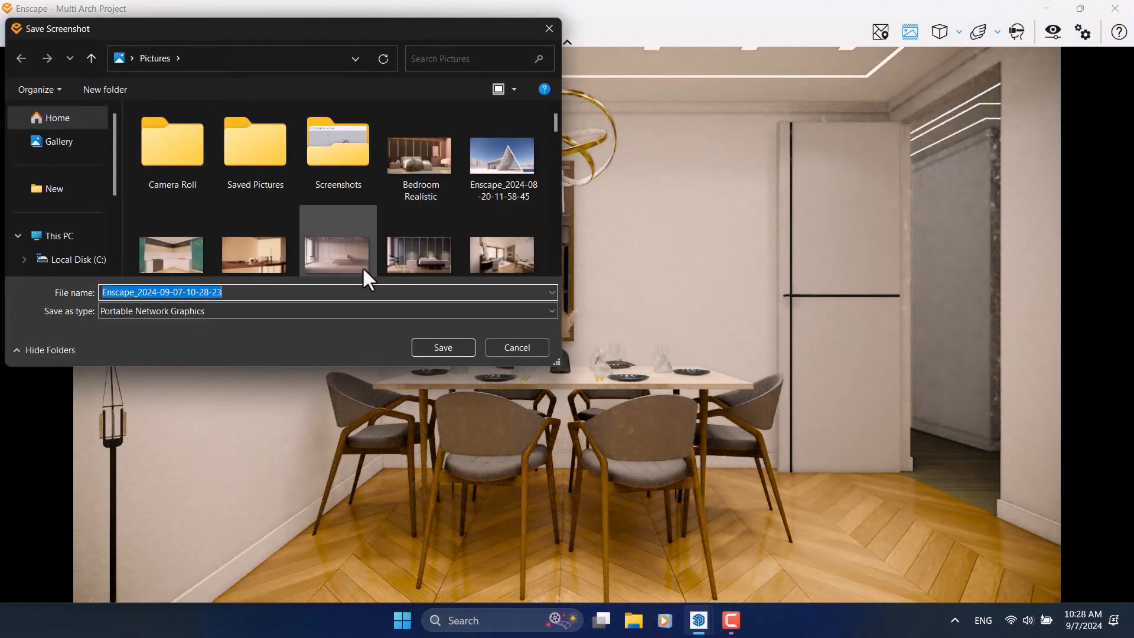
pyautogui.click(443, 347)
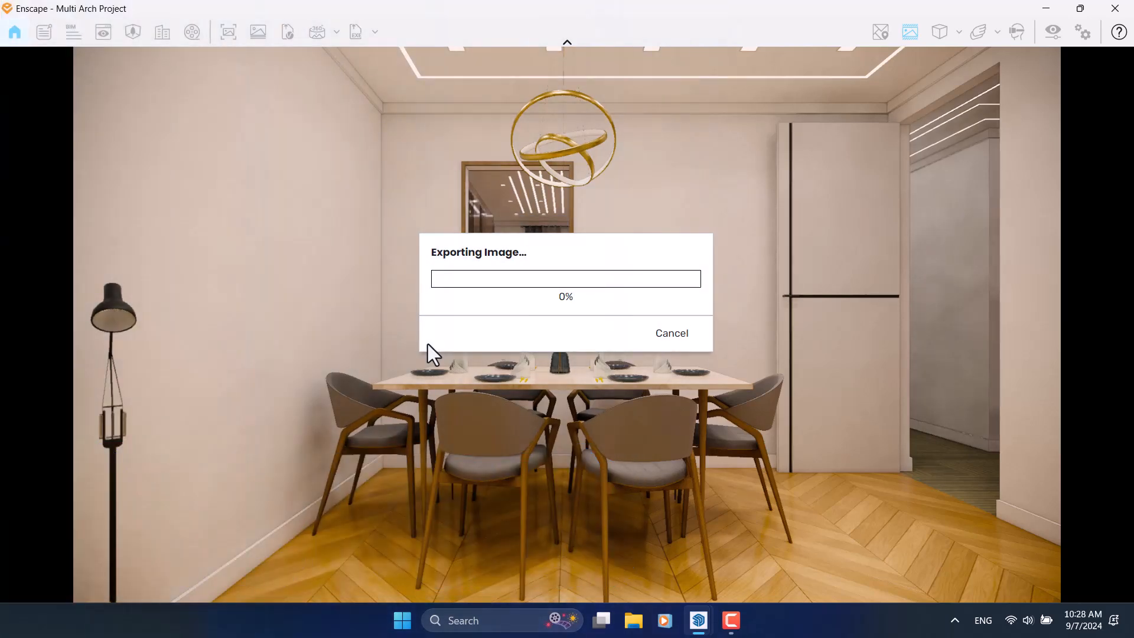
pyautogui.click(730, 620)
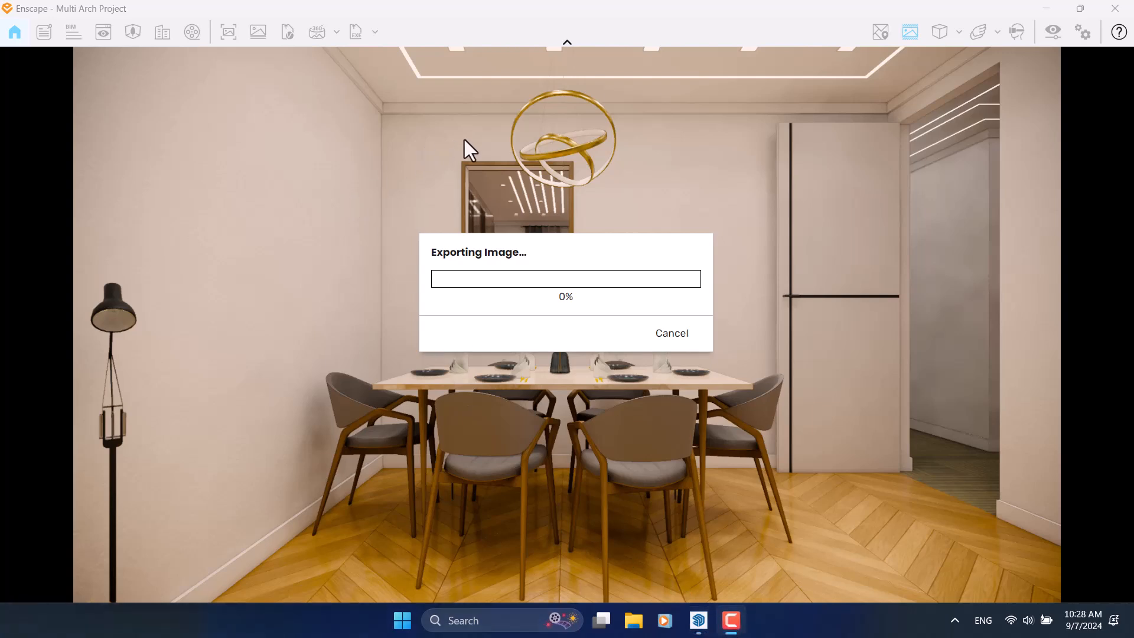